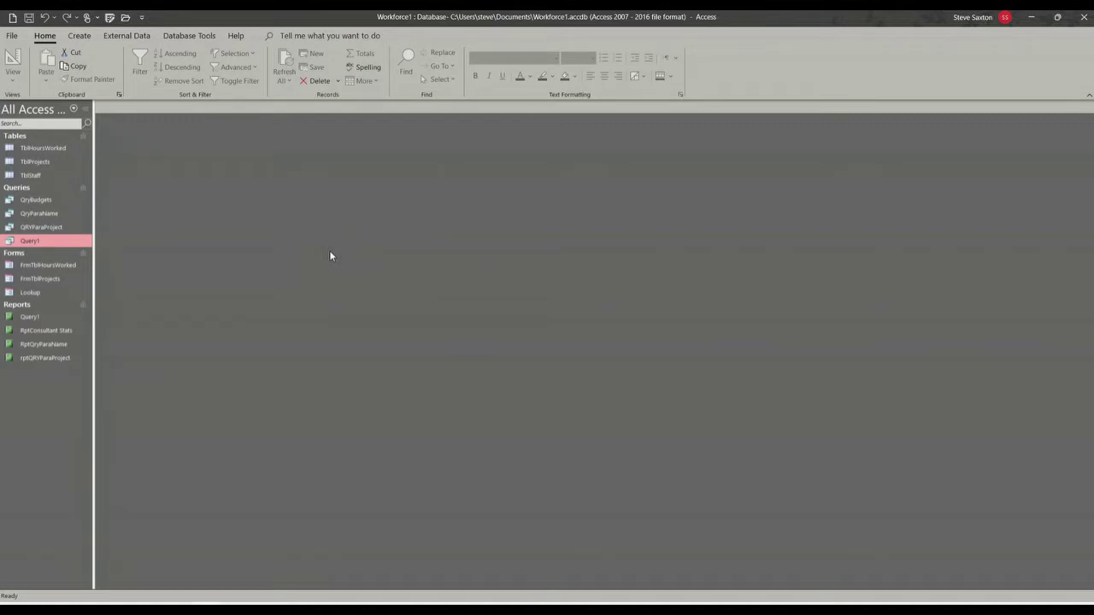
- Select the QryParaName query in the Navigation Pane and bring up its context menu
{"action": "left_click", "coordinate": [49, 215]}
{"action": "right_click", "coordinate": [50, 215]}
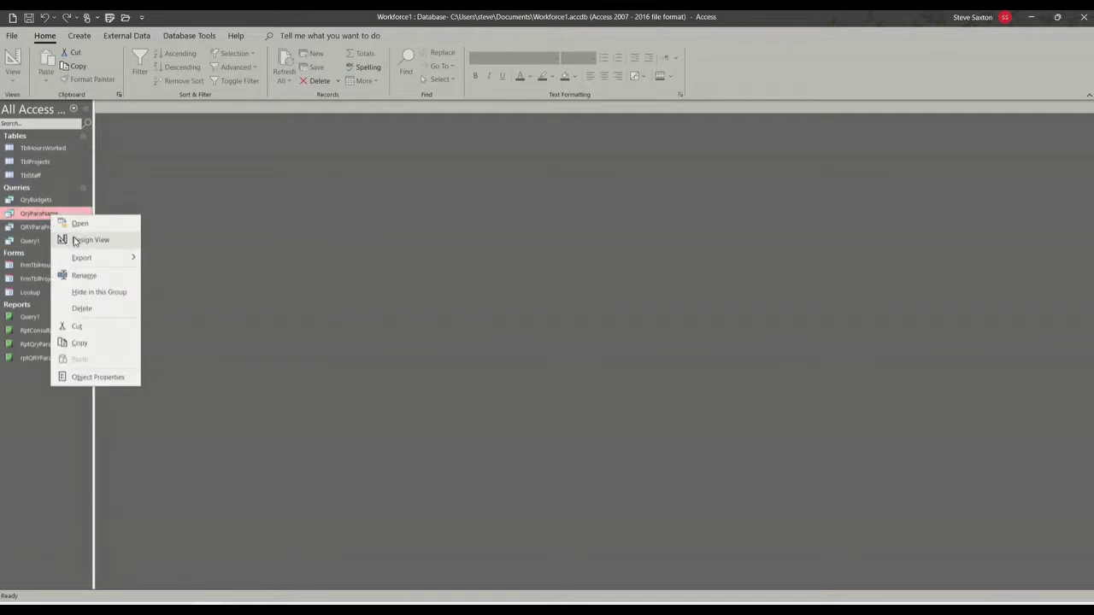
{"action": "left_click", "coordinate": [76, 239]}
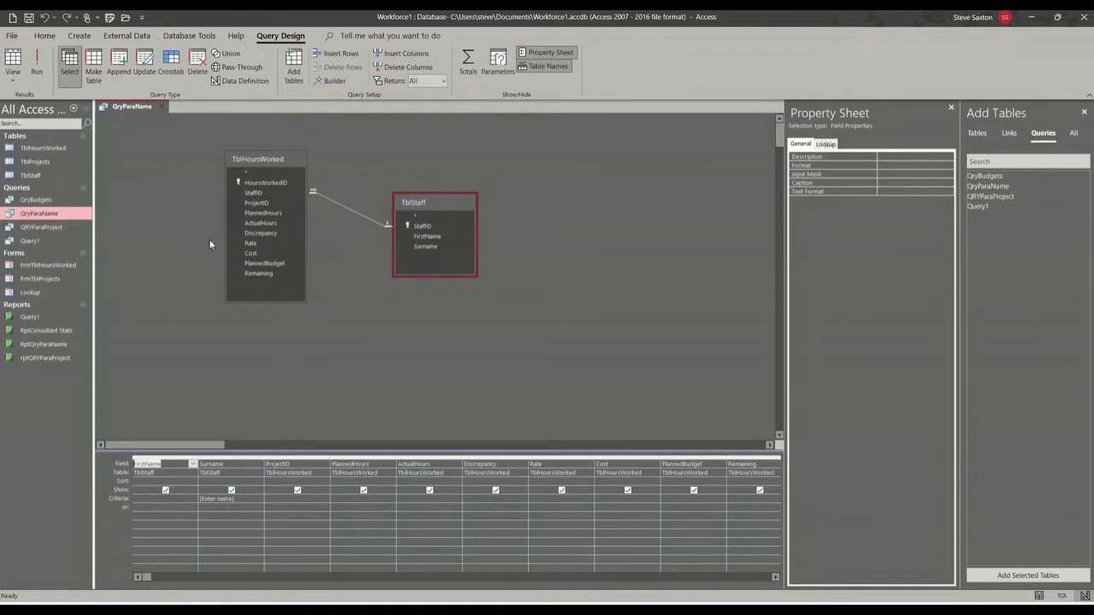
{"action": "left_click", "coordinate": [37, 58]}
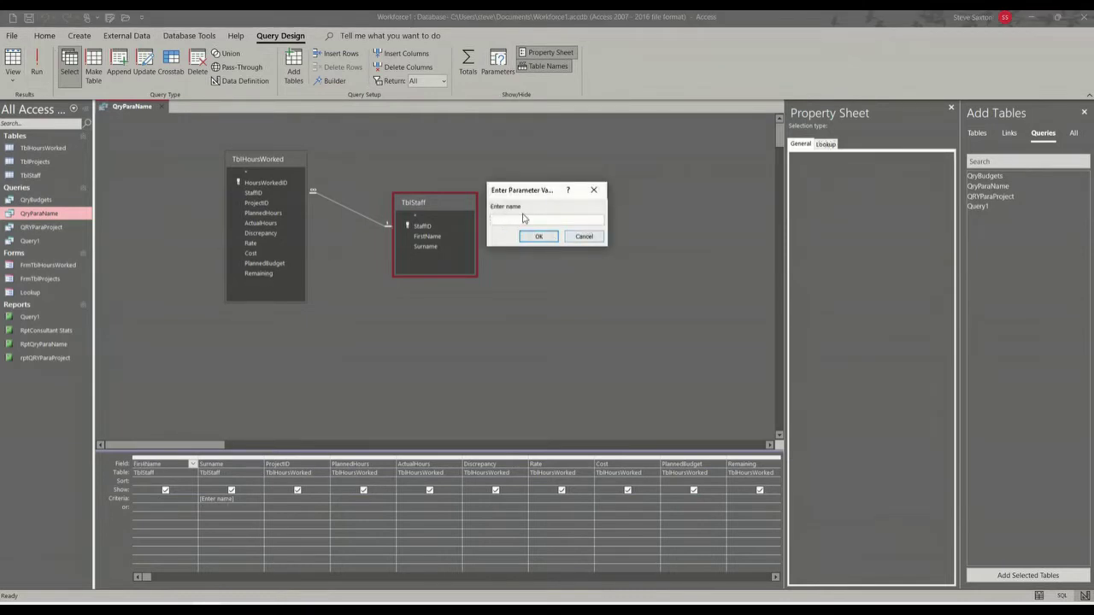
{"action": "left_click", "coordinate": [581, 239]}
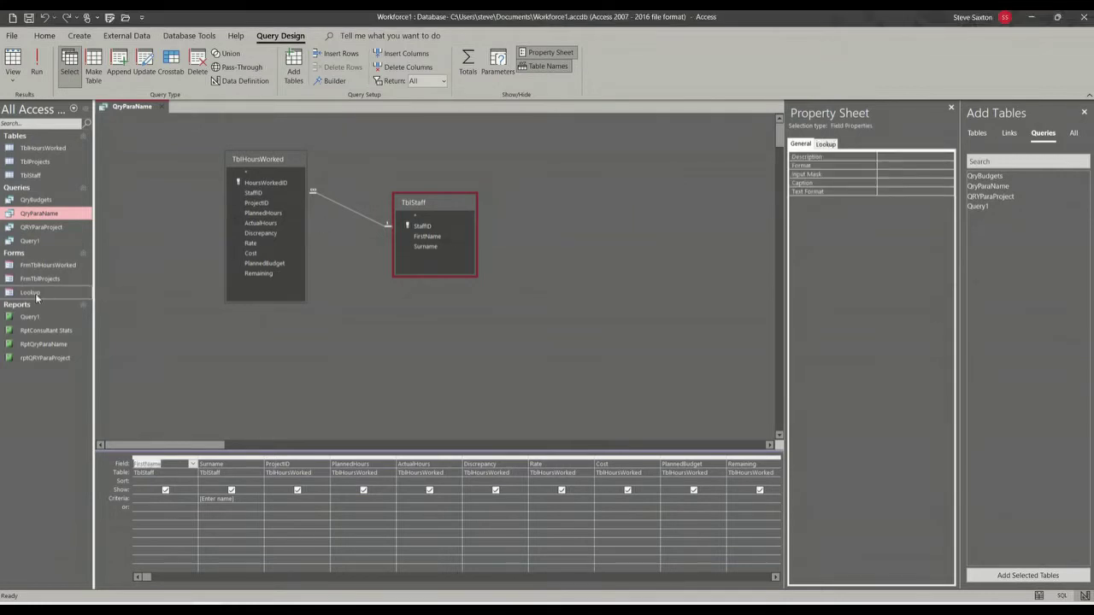
{"action": "left_click", "coordinate": [162, 107]}
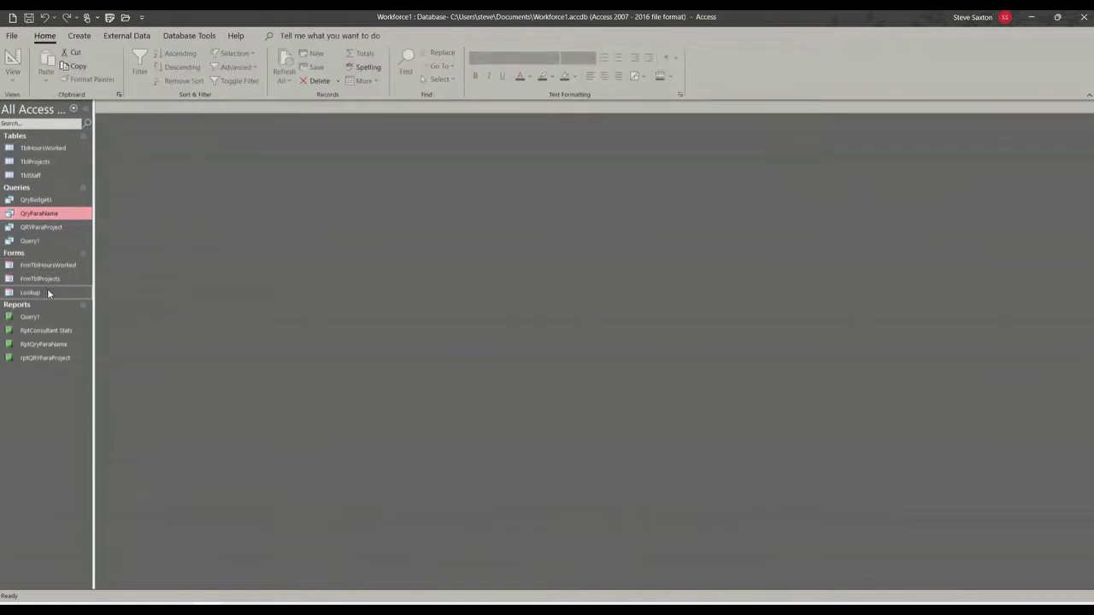
- Open the Lookup form, preview the report filtered to Saxton, then close the preview
{"action": "double_click", "coordinate": [47, 290]}
{"action": "left_click", "coordinate": [265, 156]}
{"action": "left_click", "coordinate": [237, 165]}
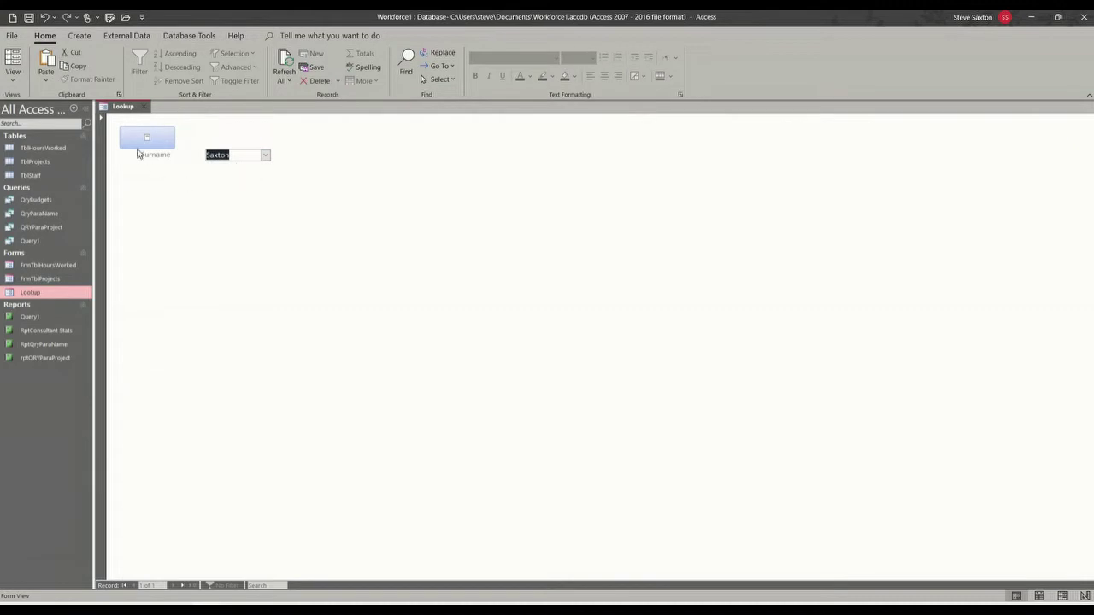
{"action": "left_click", "coordinate": [142, 138]}
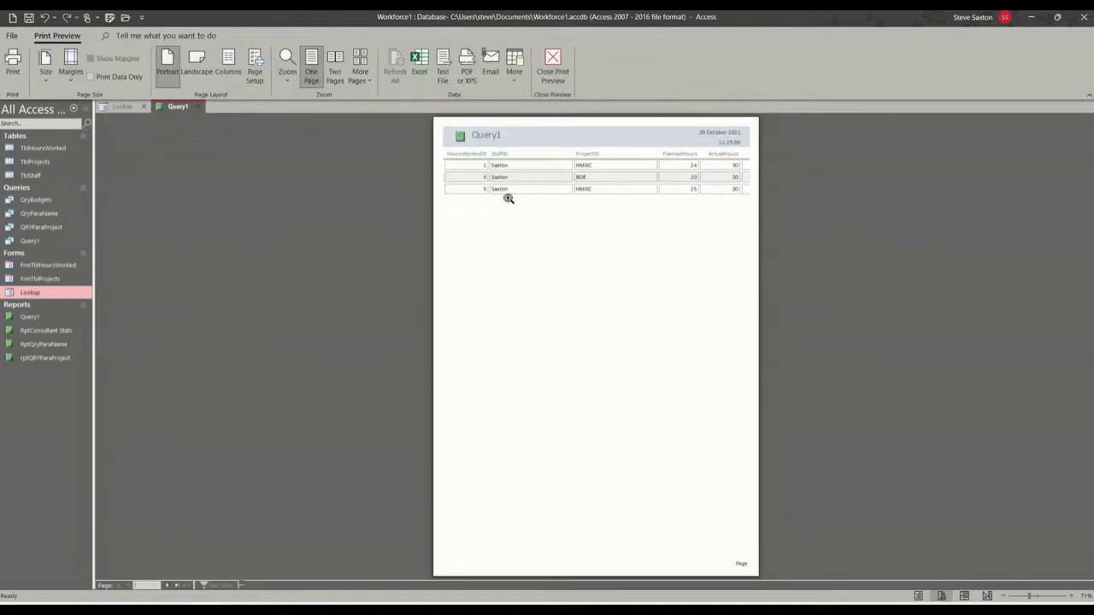
{"action": "left_click", "coordinate": [553, 68]}
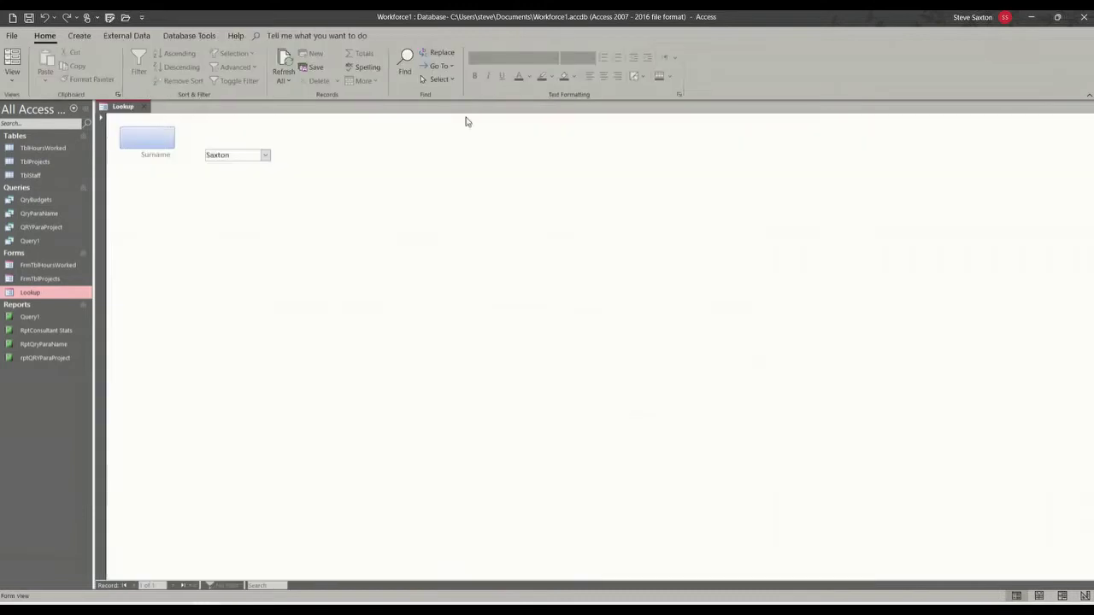
- Choose Jones on the form, preview its filtered report, then close the preview
{"action": "left_click", "coordinate": [265, 155]}
{"action": "left_click", "coordinate": [236, 178]}
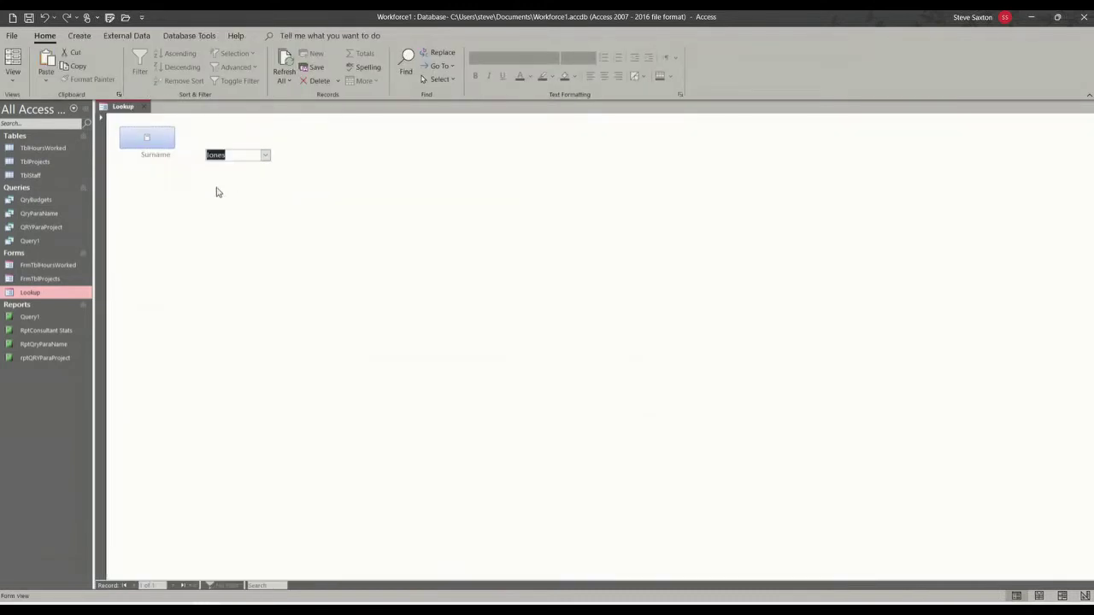
{"action": "left_click", "coordinate": [142, 137]}
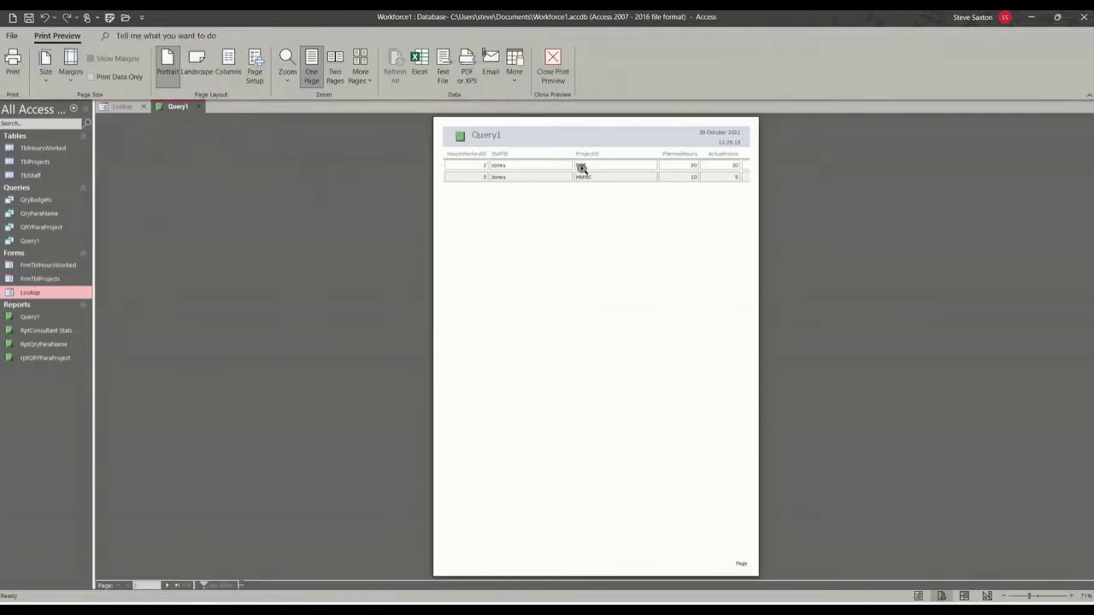
{"action": "left_click", "coordinate": [551, 63]}
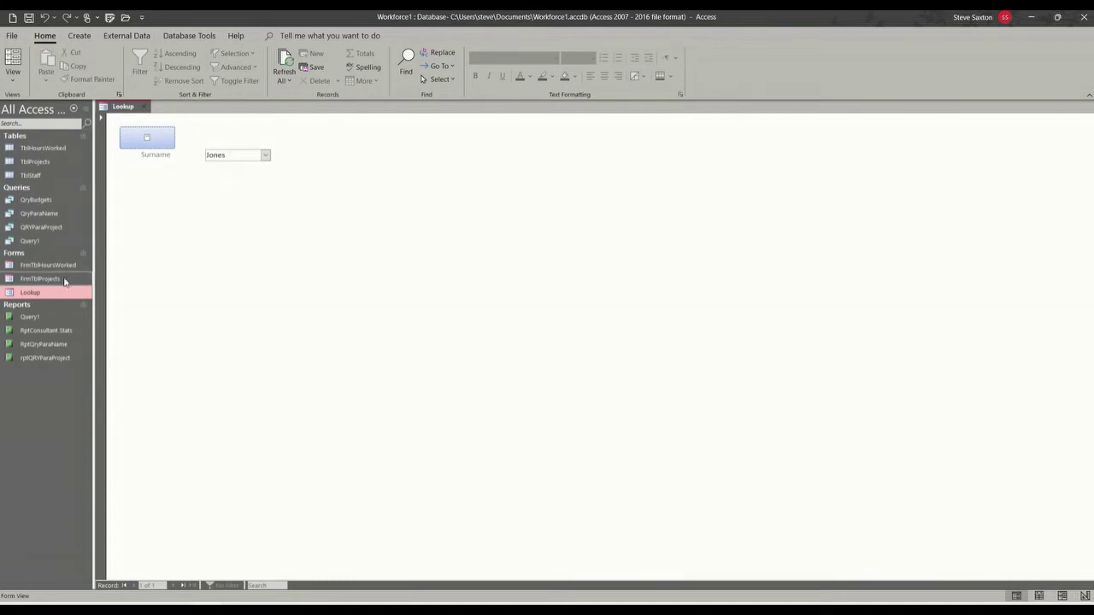
{"action": "left_click", "coordinate": [32, 242]}
{"action": "right_click", "coordinate": [32, 242]}
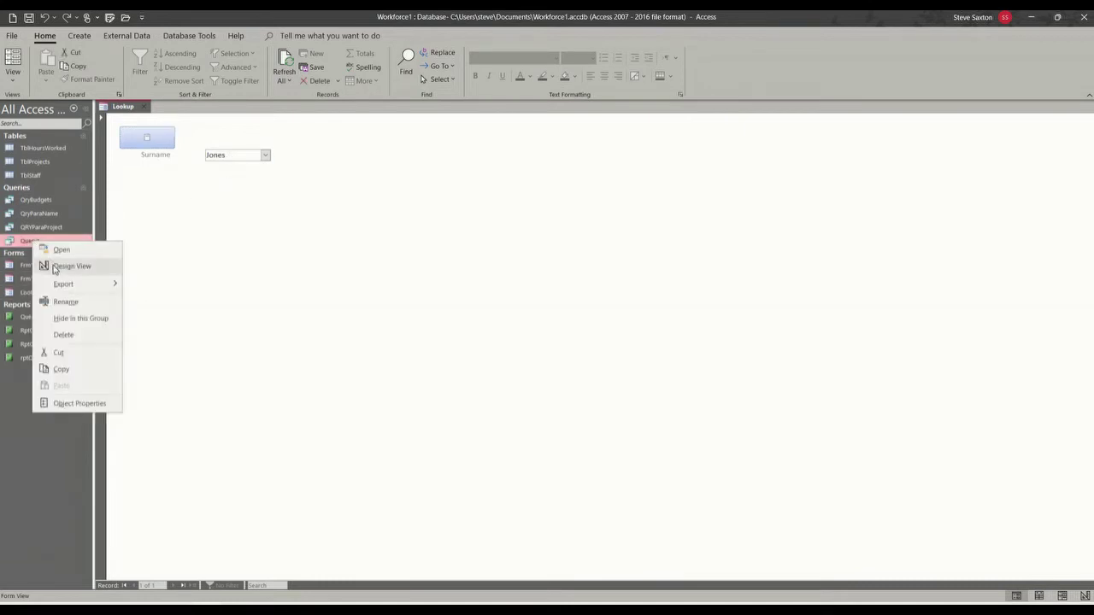
{"action": "left_click", "coordinate": [64, 264]}
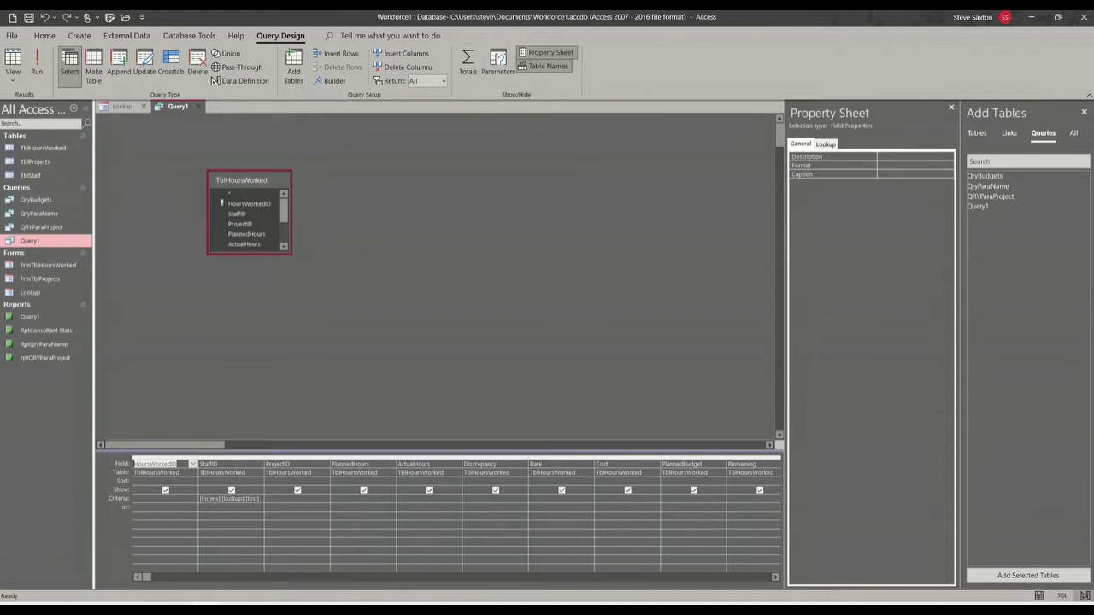
{"action": "left_click", "coordinate": [200, 107]}
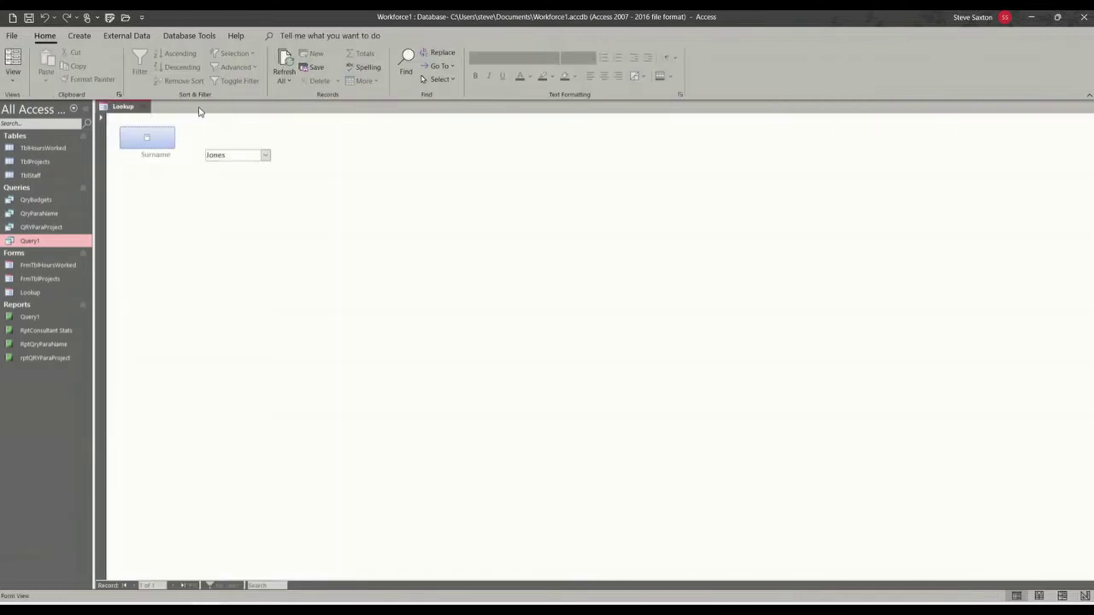
{"action": "left_click", "coordinate": [143, 108]}
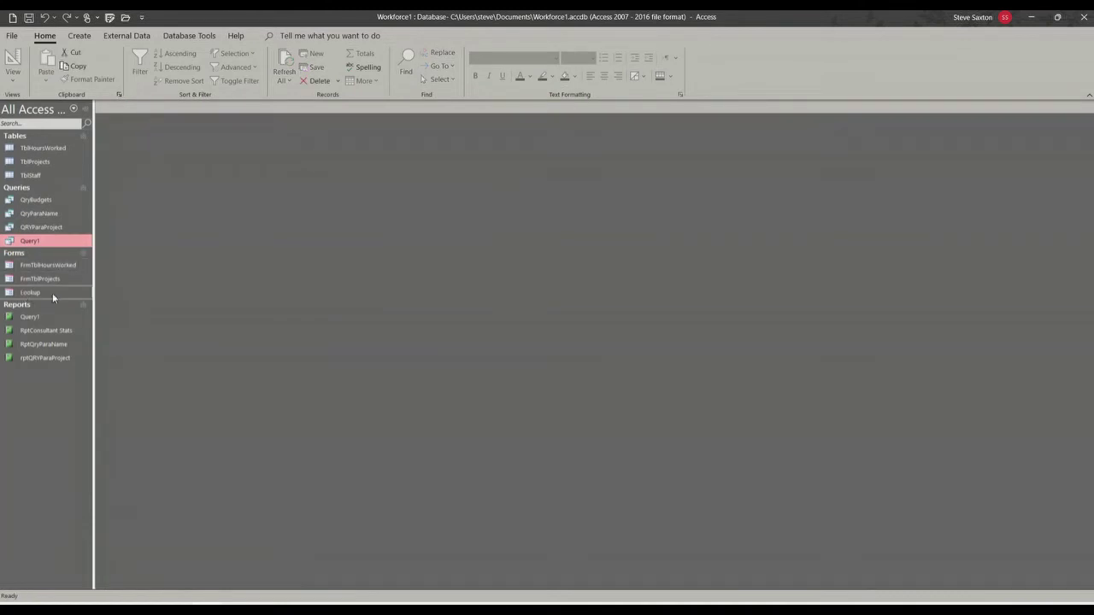
- Start a new blank form in Design view and draw a combo box on it
{"action": "left_click", "coordinate": [79, 36]}
{"action": "left_click", "coordinate": [231, 73]}
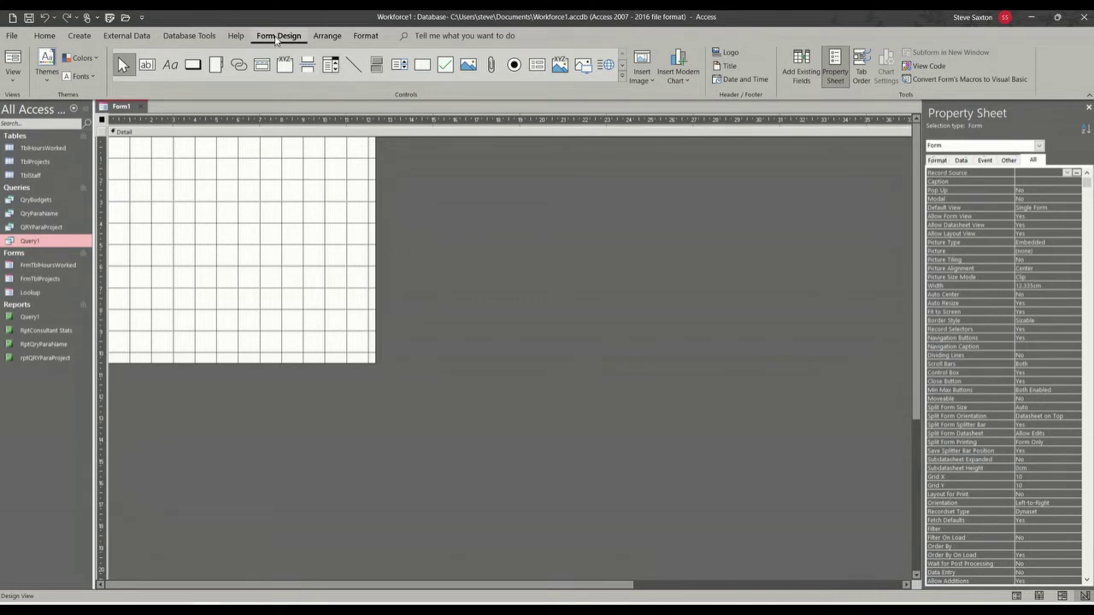
{"action": "left_click", "coordinate": [333, 66]}
{"action": "left_click_drag", "start_coordinate": [205, 181], "coordinate": [302, 212]}
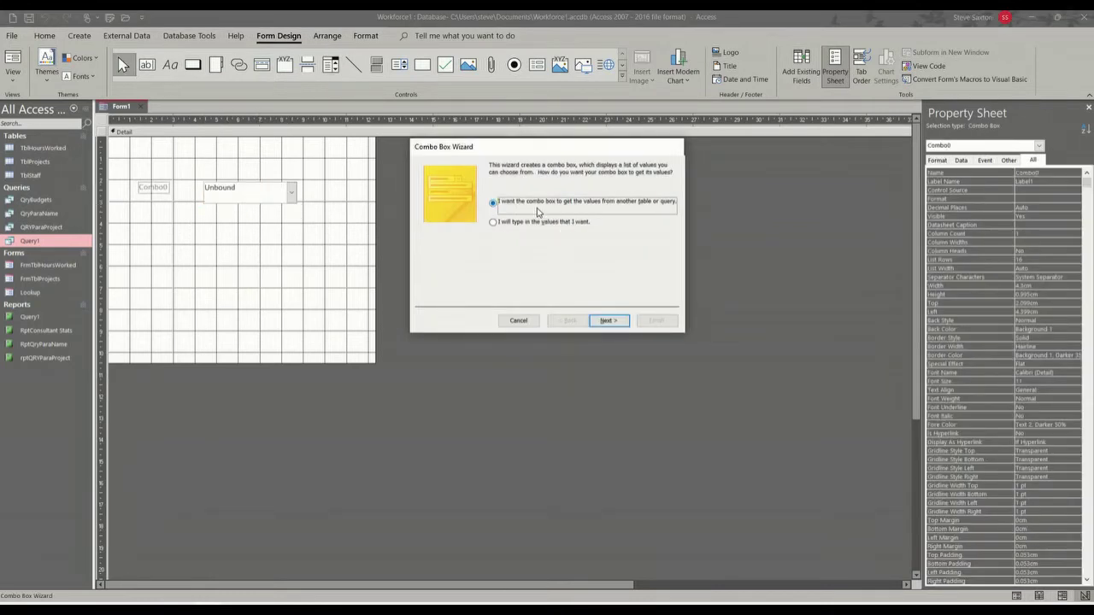
- Make the combo box list TblStaff Surname and FirstName, labelled Surname, with StaffID hidden
{"action": "left_click", "coordinate": [607, 320]}
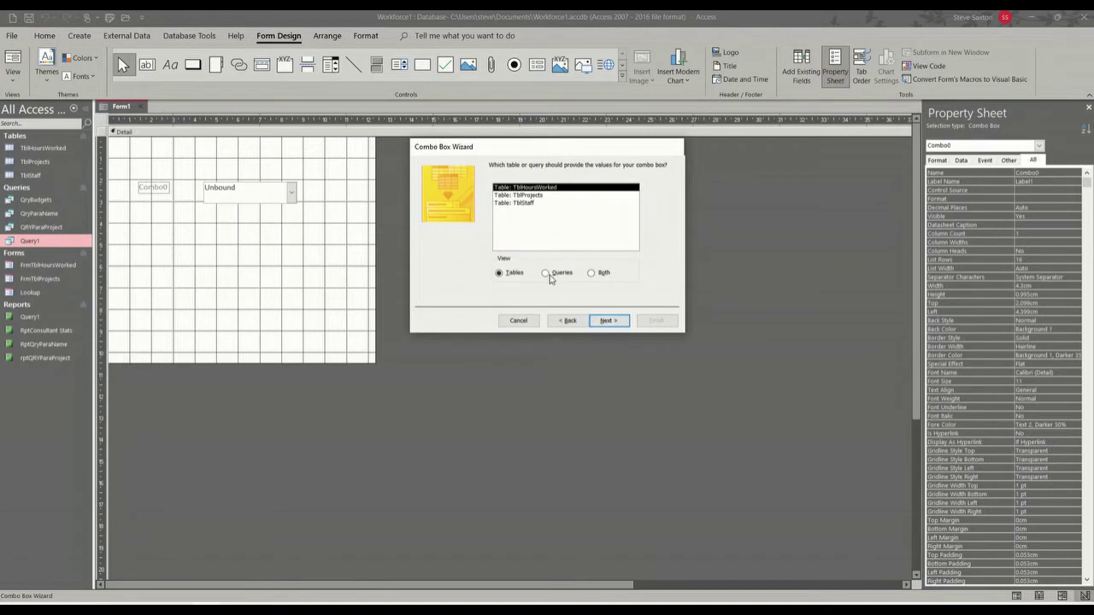
{"action": "double_click", "coordinate": [526, 203]}
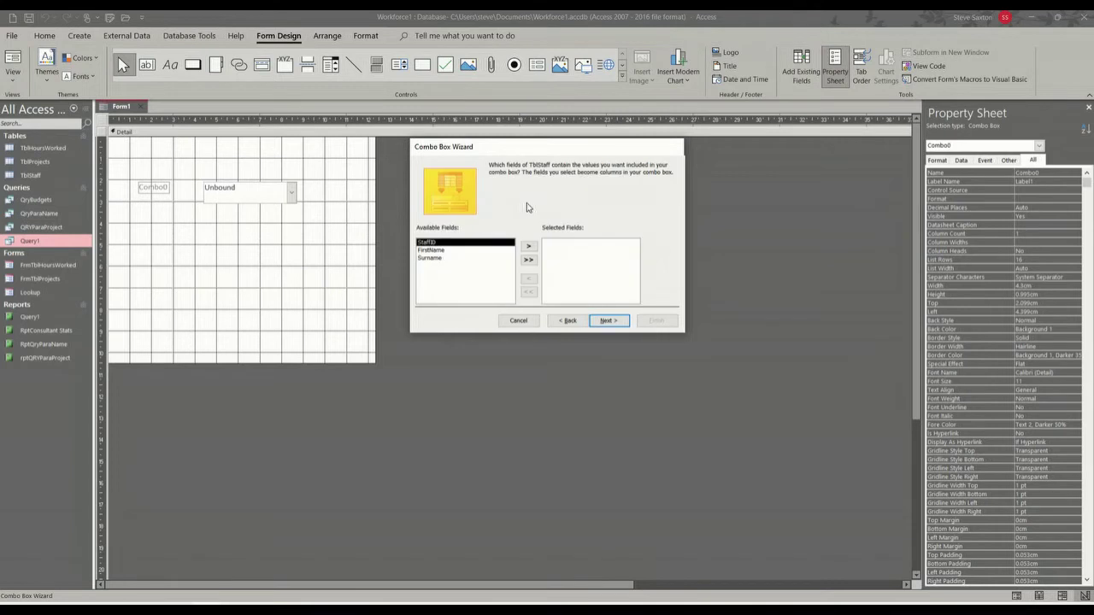
{"action": "double_click", "coordinate": [452, 258]}
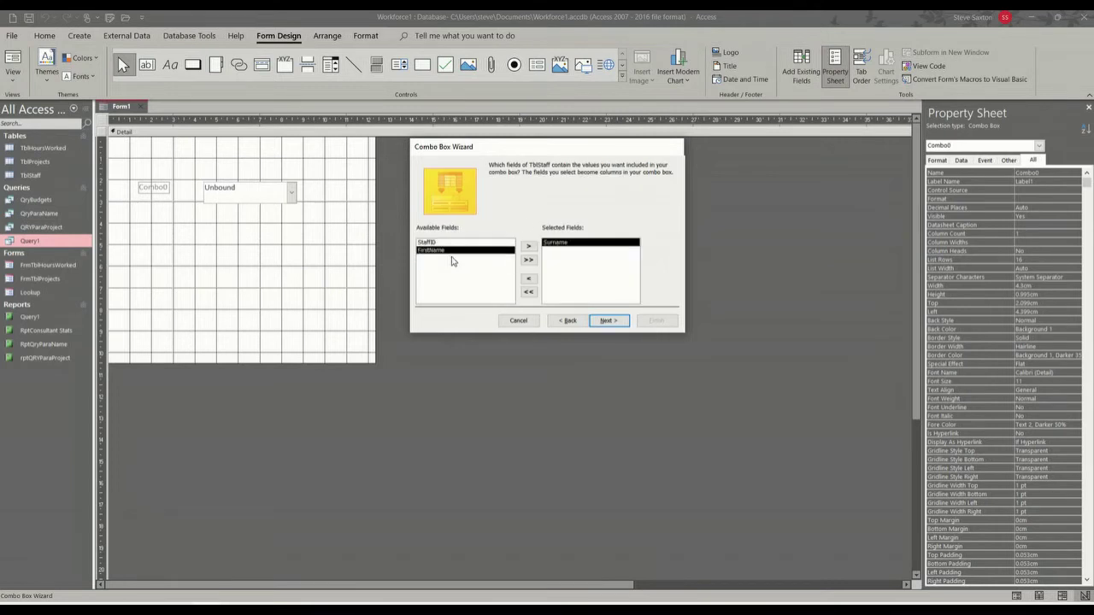
{"action": "left_click", "coordinate": [528, 246]}
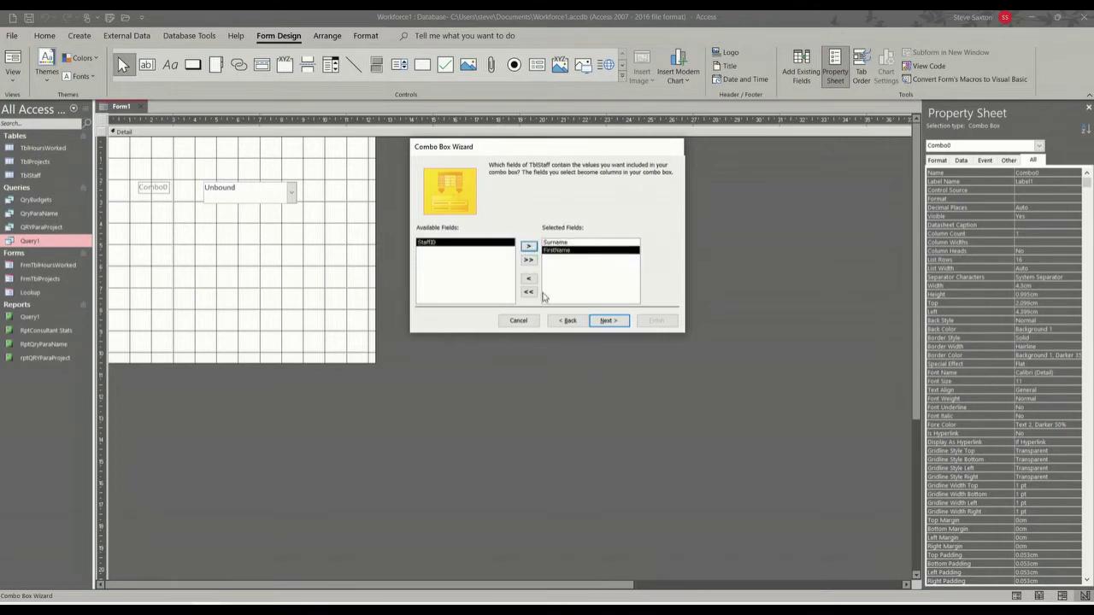
{"action": "left_click", "coordinate": [610, 322]}
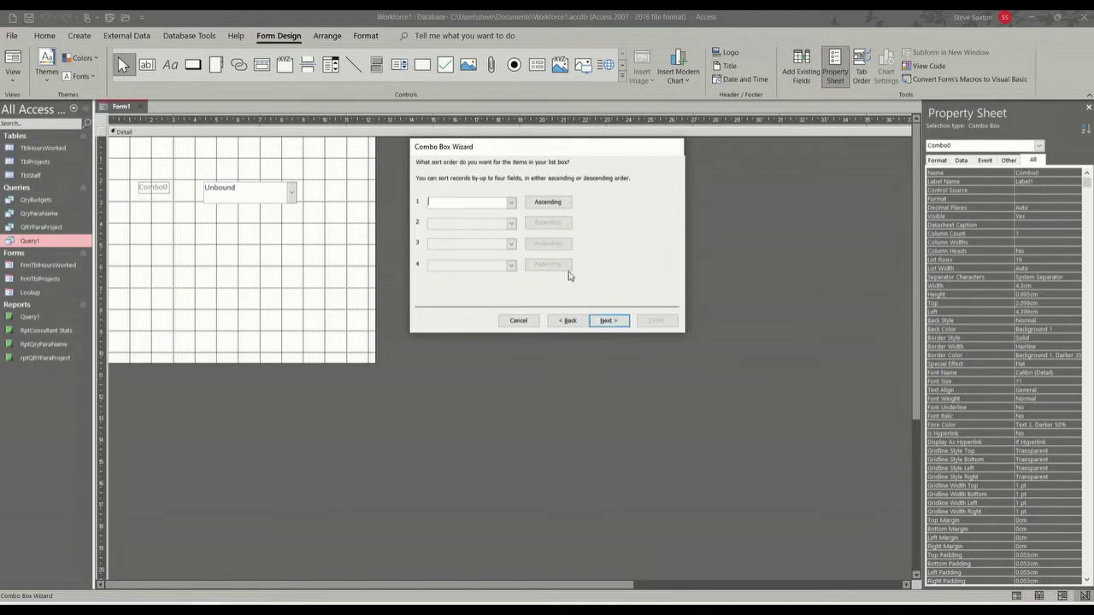
{"action": "left_click", "coordinate": [602, 321]}
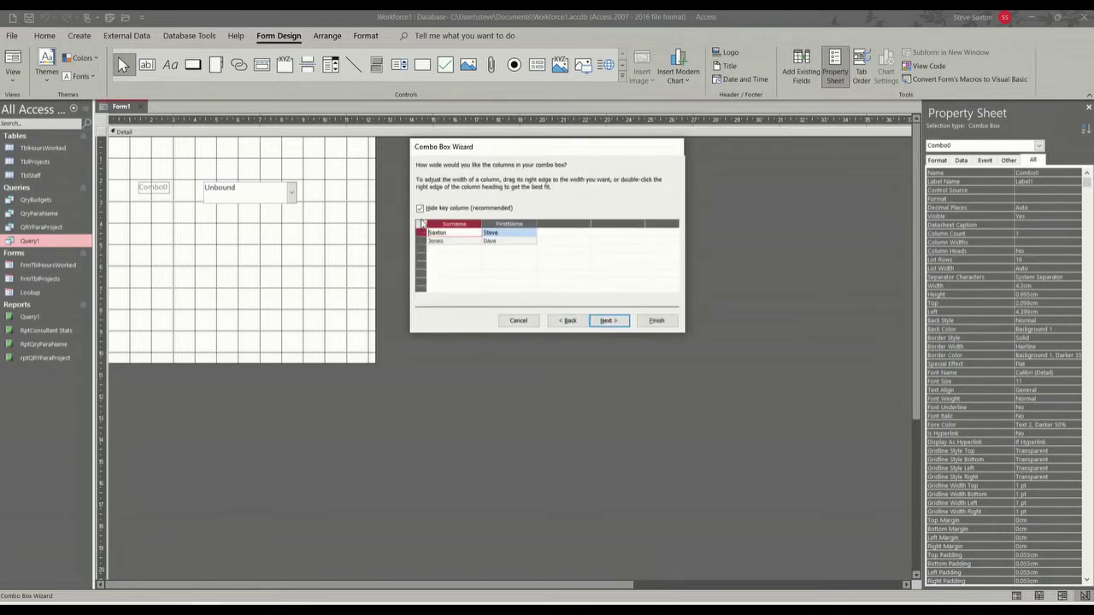
{"action": "left_click", "coordinate": [608, 322]}
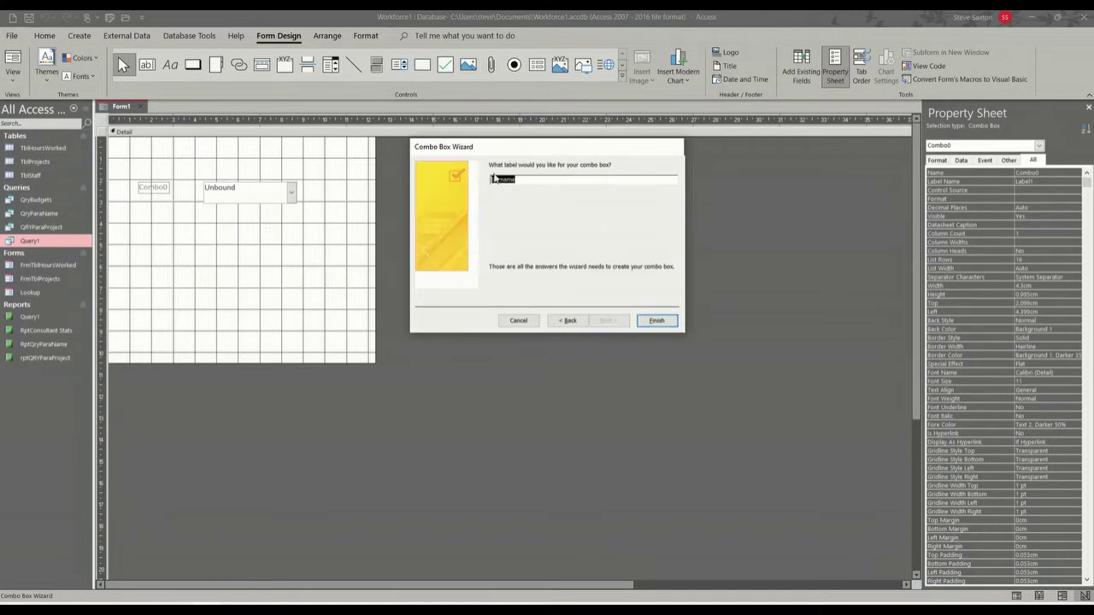
{"action": "left_click", "coordinate": [652, 322]}
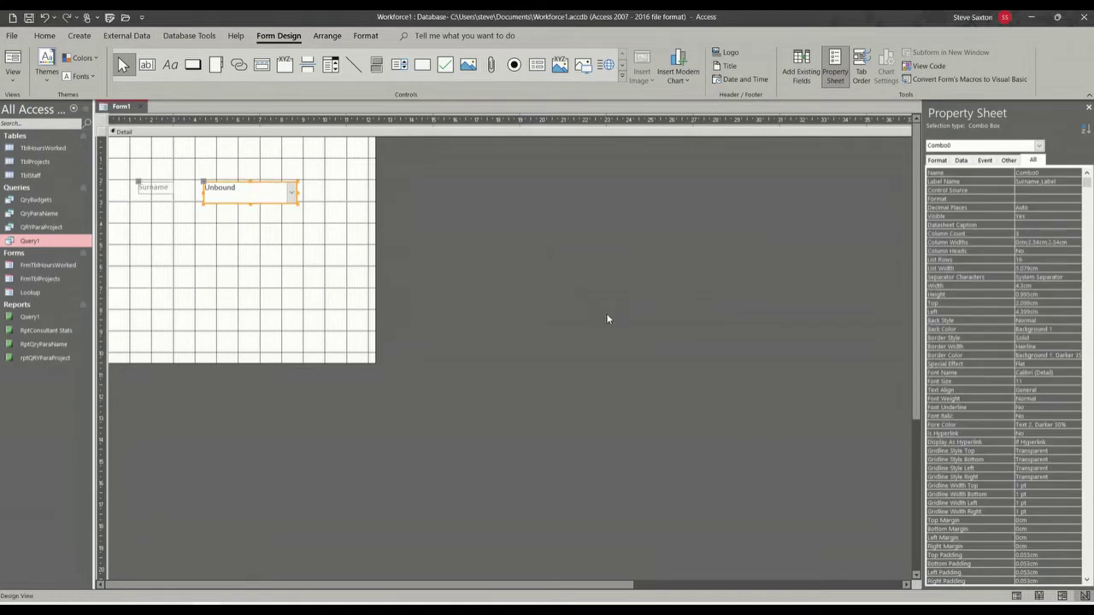
- Give the combo box a new name in its properties
{"action": "left_click", "coordinate": [269, 230]}
{"action": "left_click", "coordinate": [269, 191]}
{"action": "left_click", "coordinate": [1046, 175]}
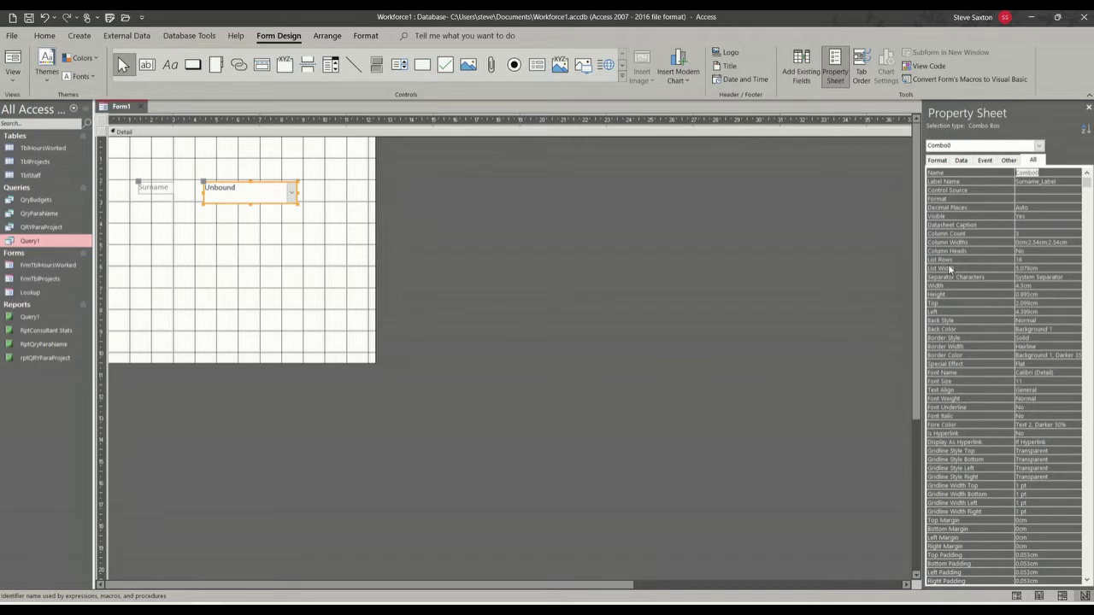
{"action": "type", "text": "S"}
{"action": "key", "text": "Return"}
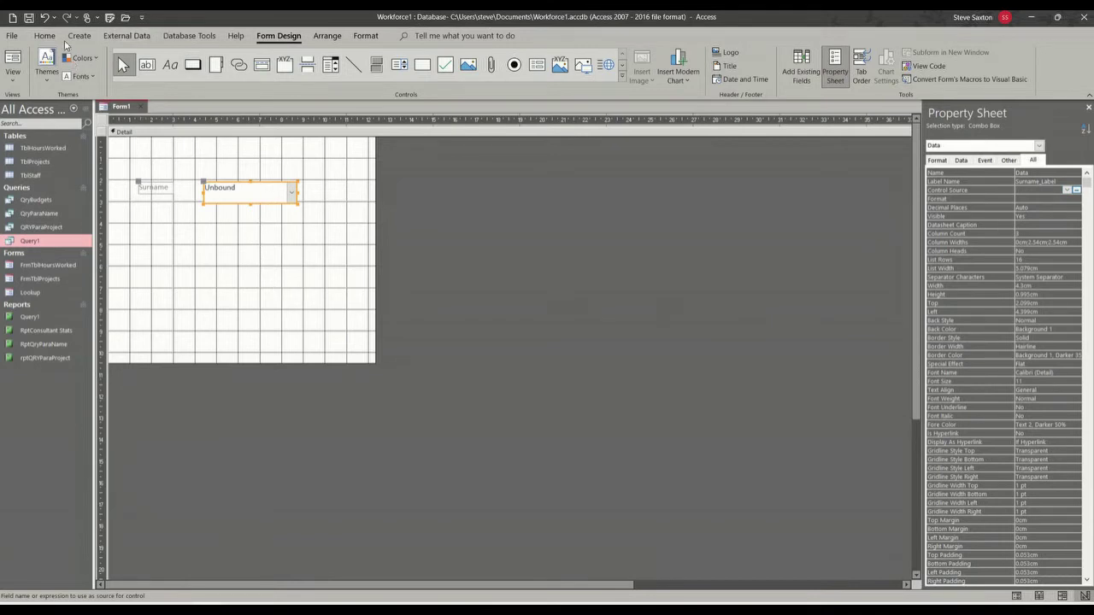
- Save the form as FrmLookup and close its design view
{"action": "left_click", "coordinate": [28, 18]}
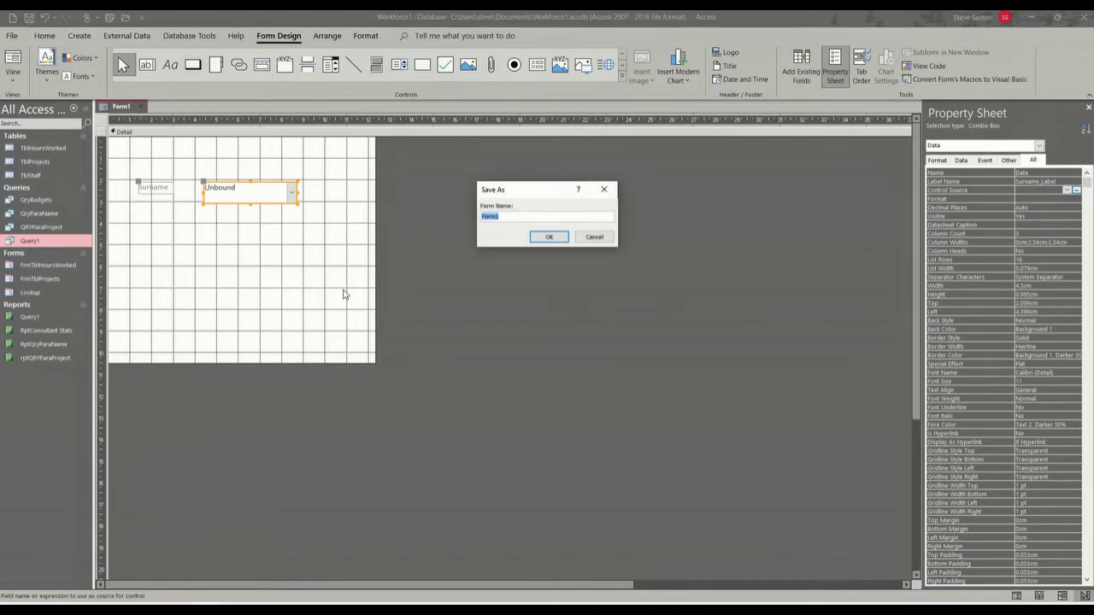
{"action": "type", "text": "Frm"}
{"action": "left_click", "coordinate": [548, 238]}
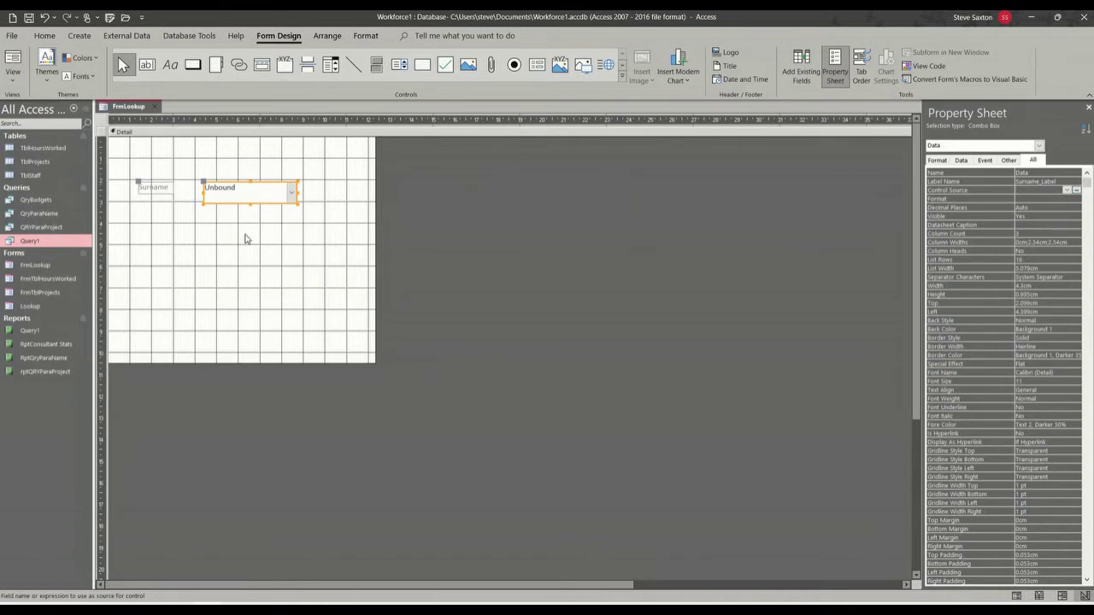
{"action": "left_click", "coordinate": [29, 243]}
{"action": "left_click", "coordinate": [155, 107]}
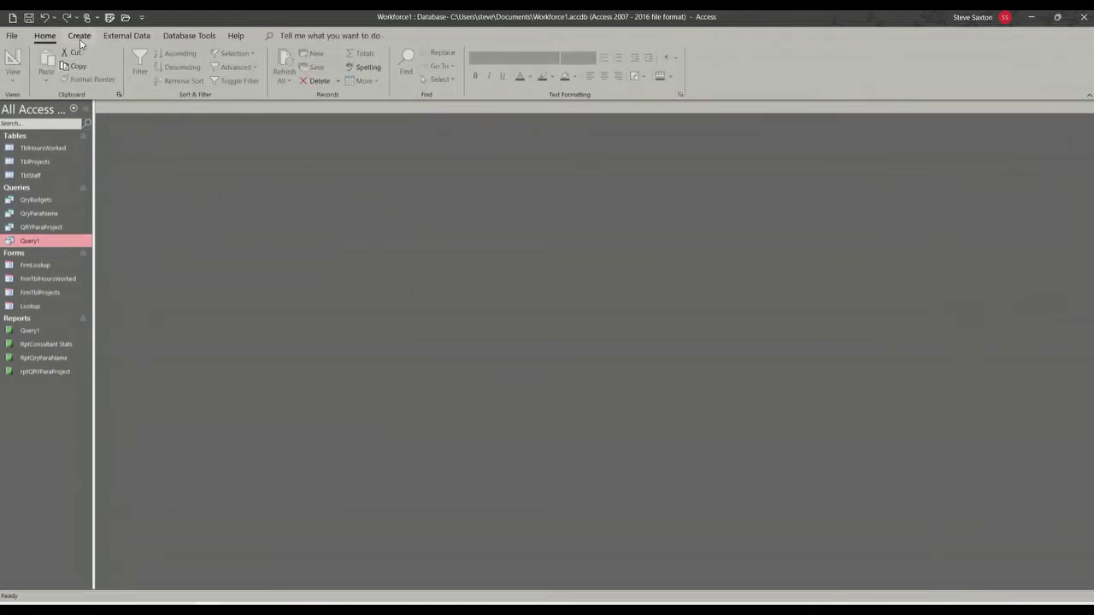
- Start a new query design containing every TblHoursWorked field
{"action": "left_click", "coordinate": [78, 36]}
{"action": "left_click", "coordinate": [173, 65]}
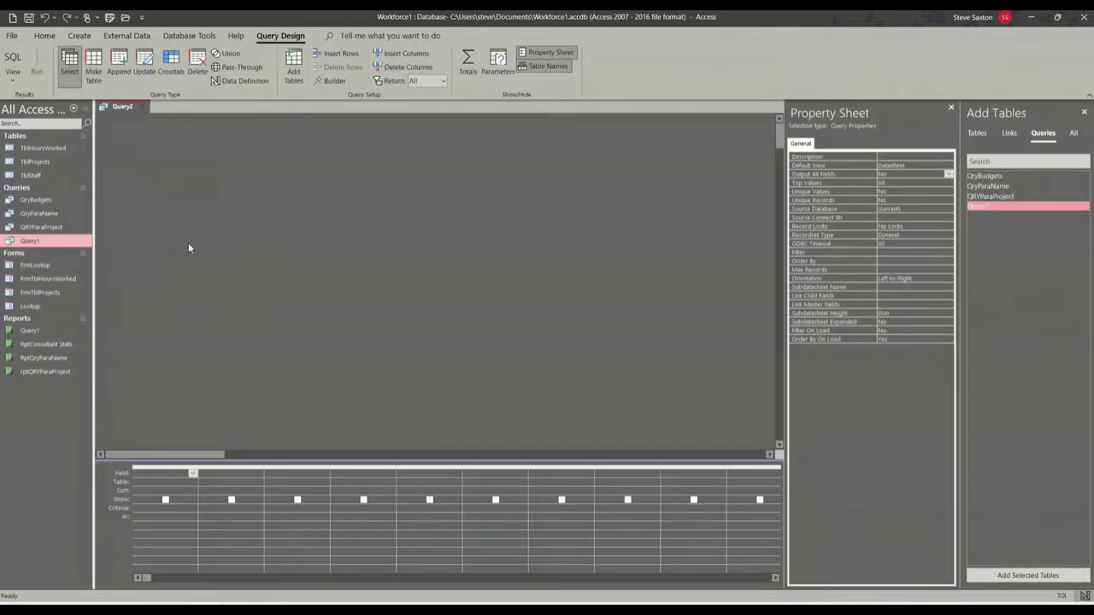
{"action": "left_click_drag", "start_coordinate": [43, 148], "coordinate": [248, 245]}
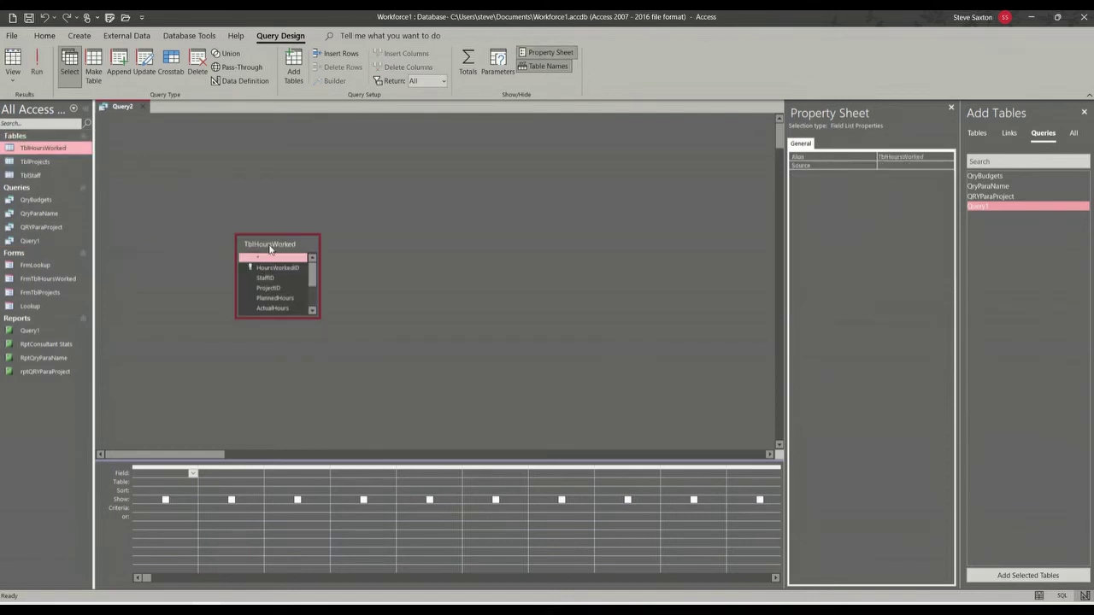
{"action": "double_click", "coordinate": [270, 247]}
{"action": "left_click_drag", "start_coordinate": [267, 277], "coordinate": [167, 472]}
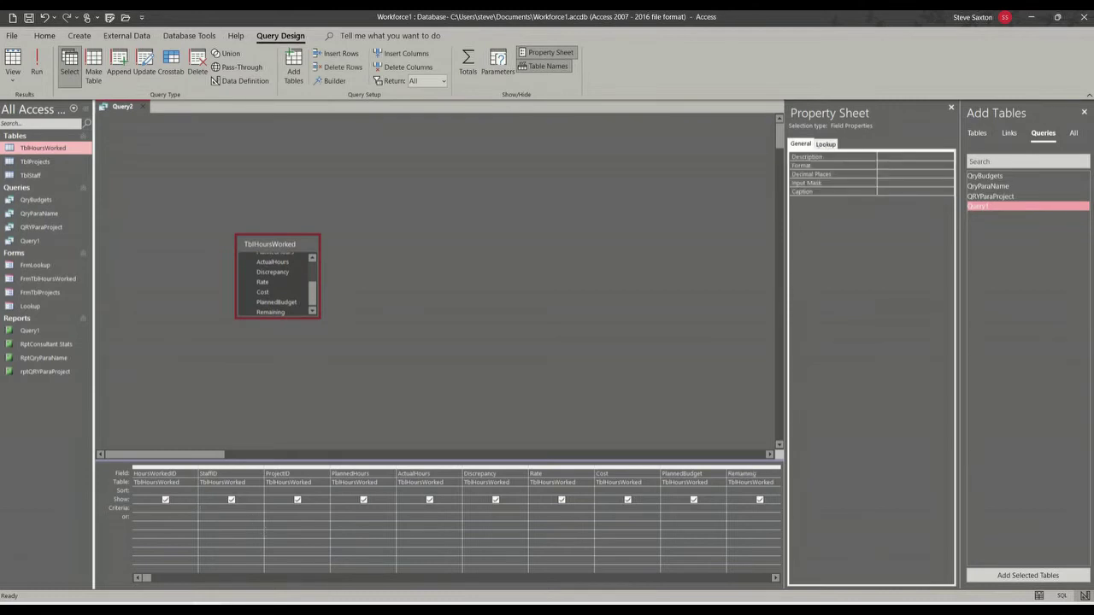
- Set the StaffID criteria to [Forms]![FrmLookup]![Data]
{"action": "type", "text": "fo"}
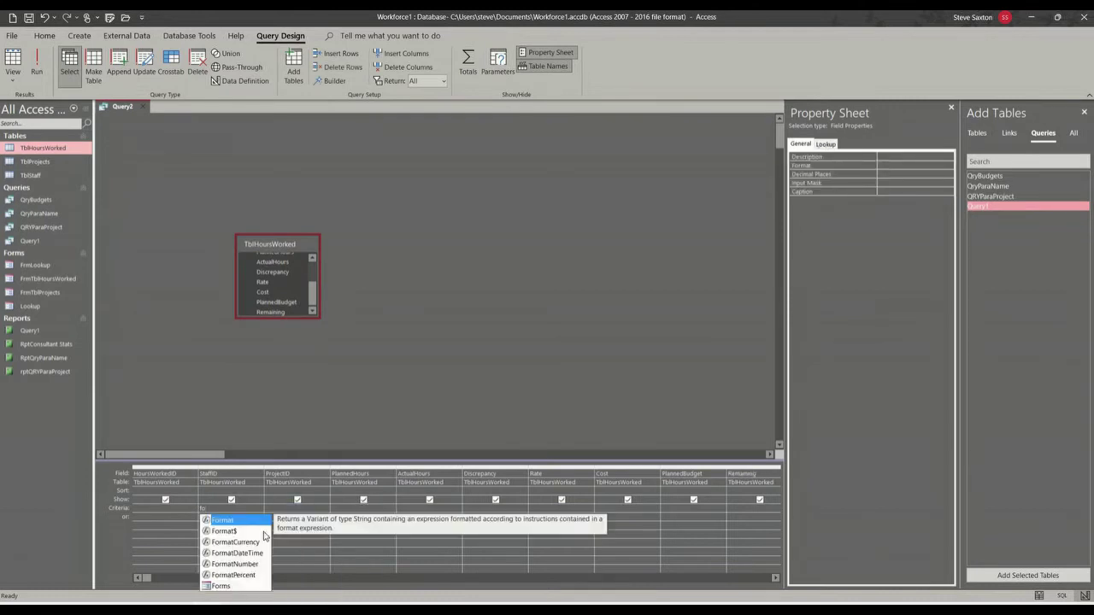
{"action": "type", "text": "rms"}
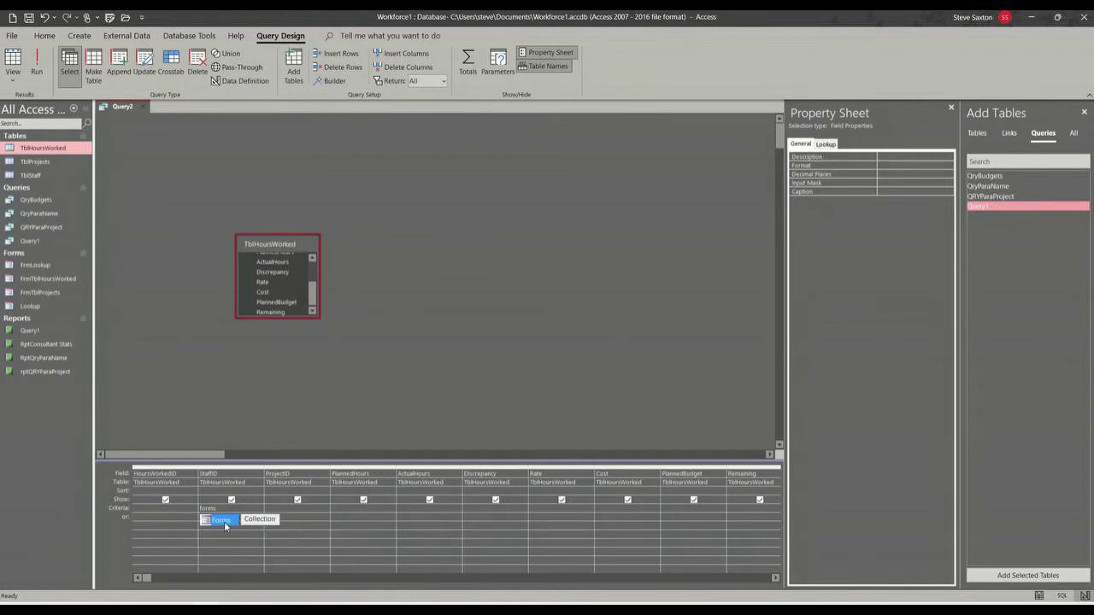
{"action": "double_click", "coordinate": [219, 521]}
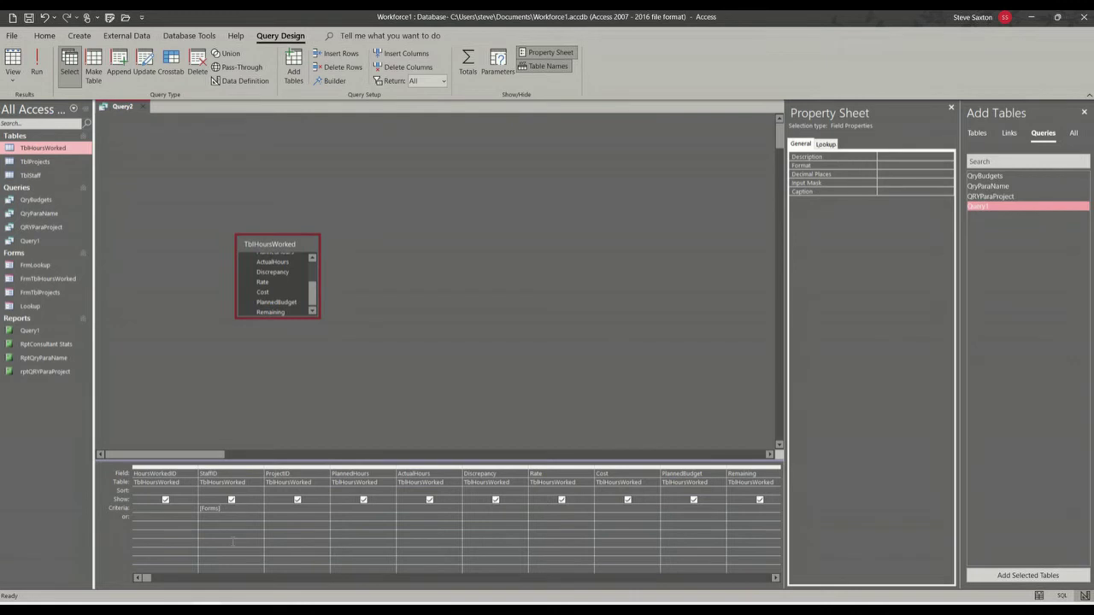
{"action": "type", "text": "!"}
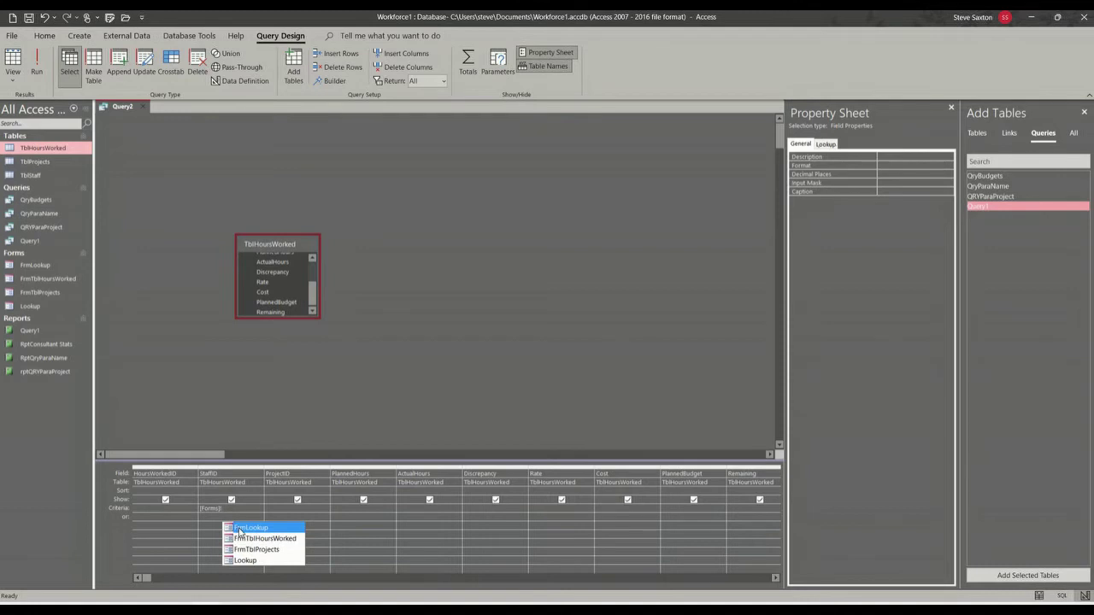
{"action": "double_click", "coordinate": [240, 529]}
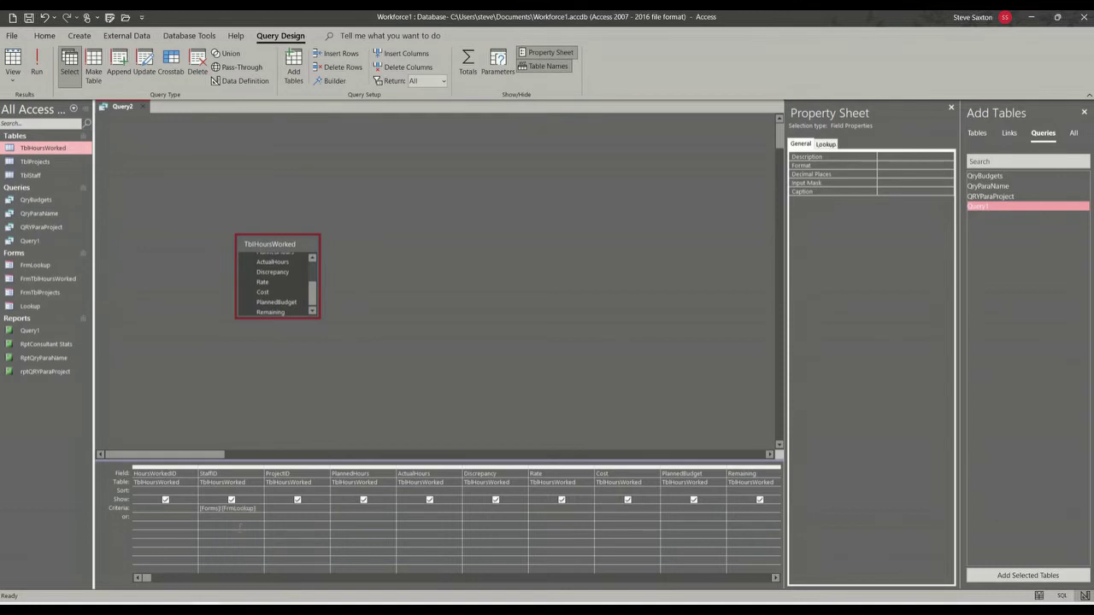
{"action": "type", "text": "!"}
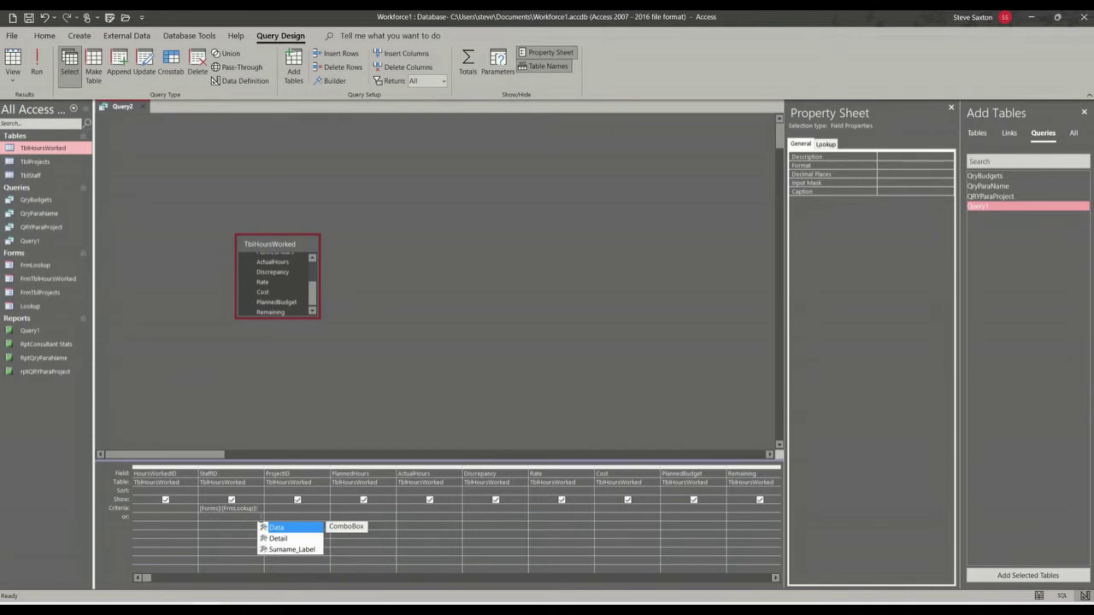
{"action": "double_click", "coordinate": [276, 529]}
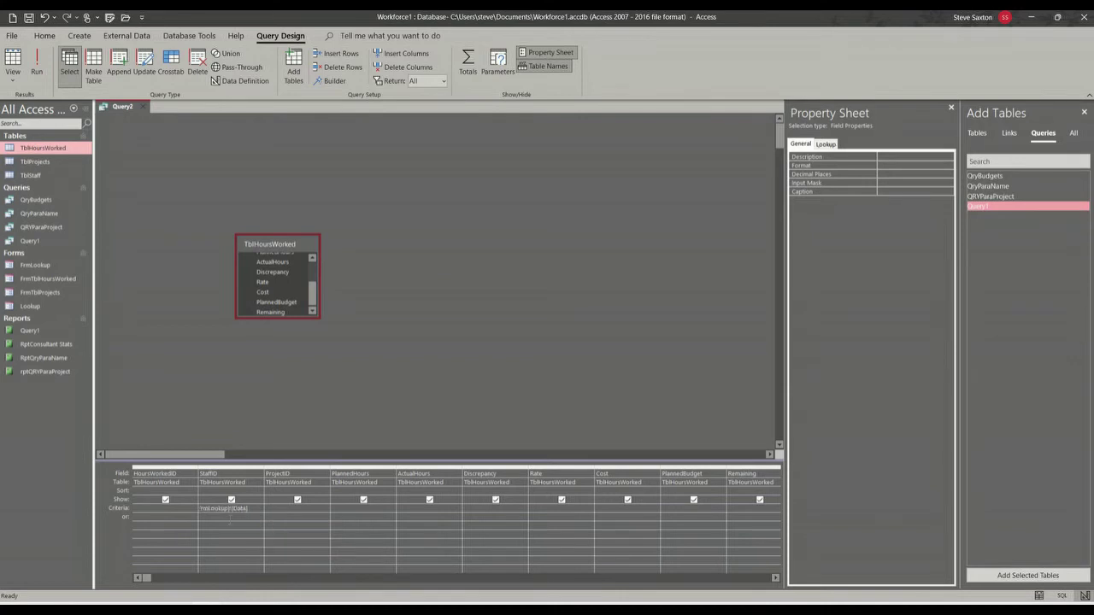
{"action": "left_click", "coordinate": [231, 518]}
- Save the new query with the name QryFormLookup
{"action": "left_click", "coordinate": [29, 17]}
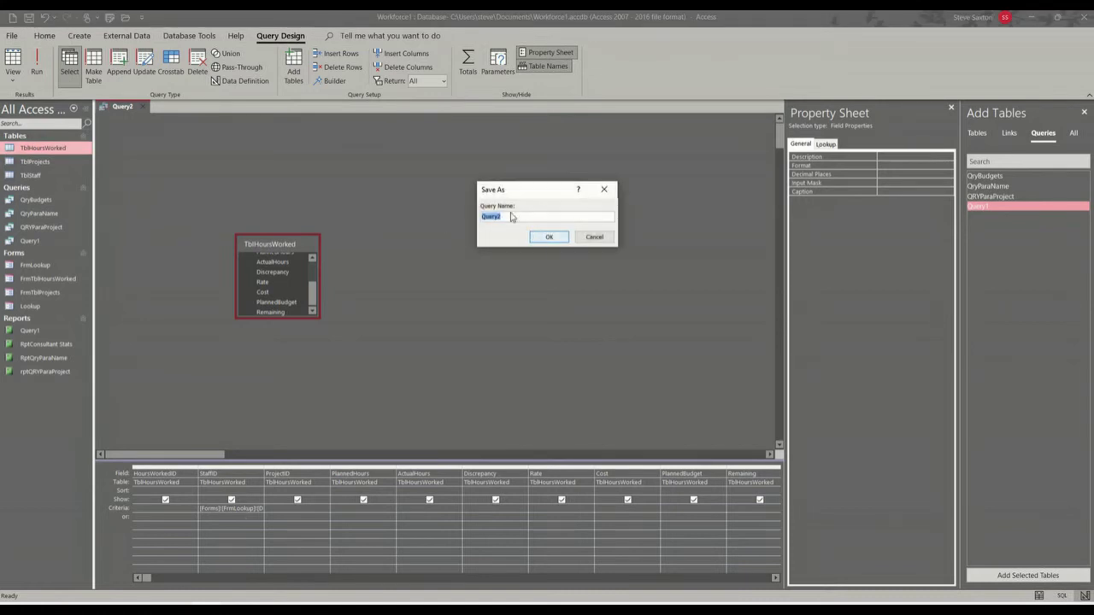
{"action": "type", "text": "Q"}
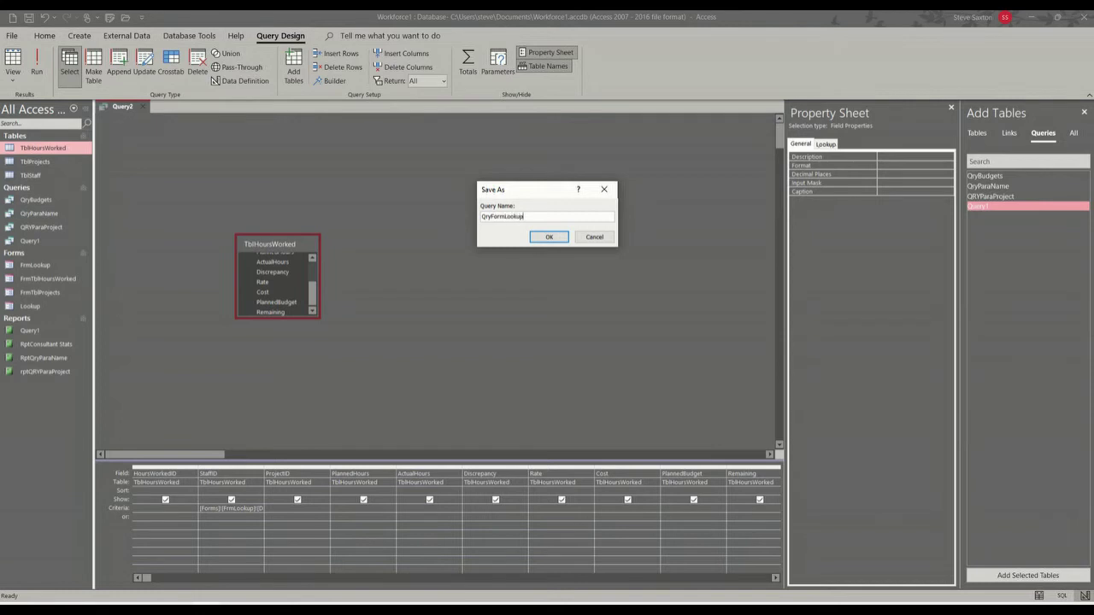
{"action": "left_click", "coordinate": [548, 237]}
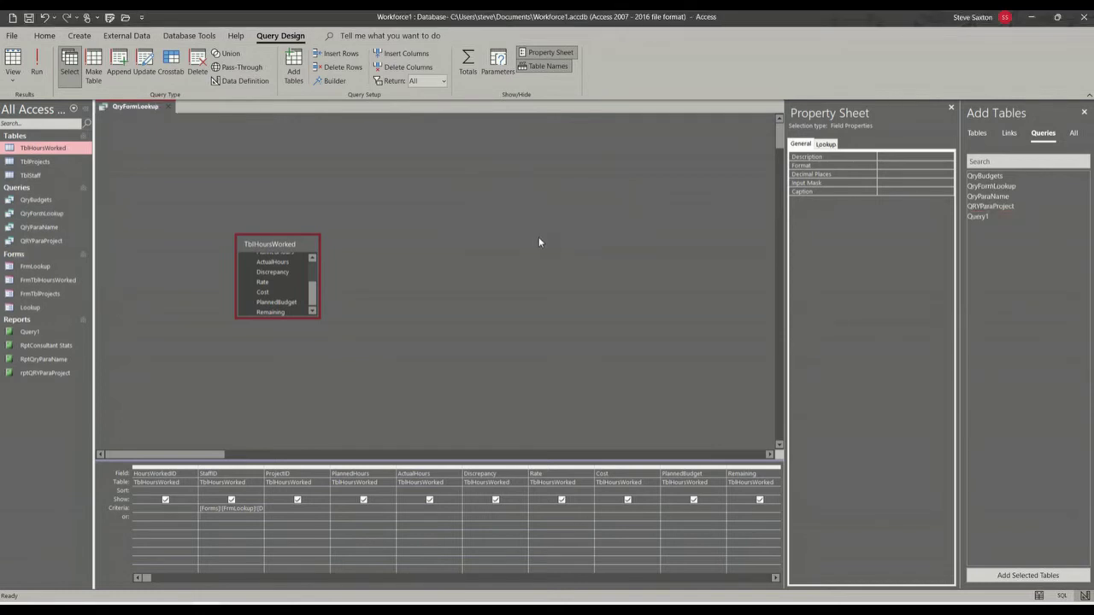
- Close the query design, choose Saxton on FrmLookup, and run QryFormLookup
{"action": "left_click", "coordinate": [167, 107]}
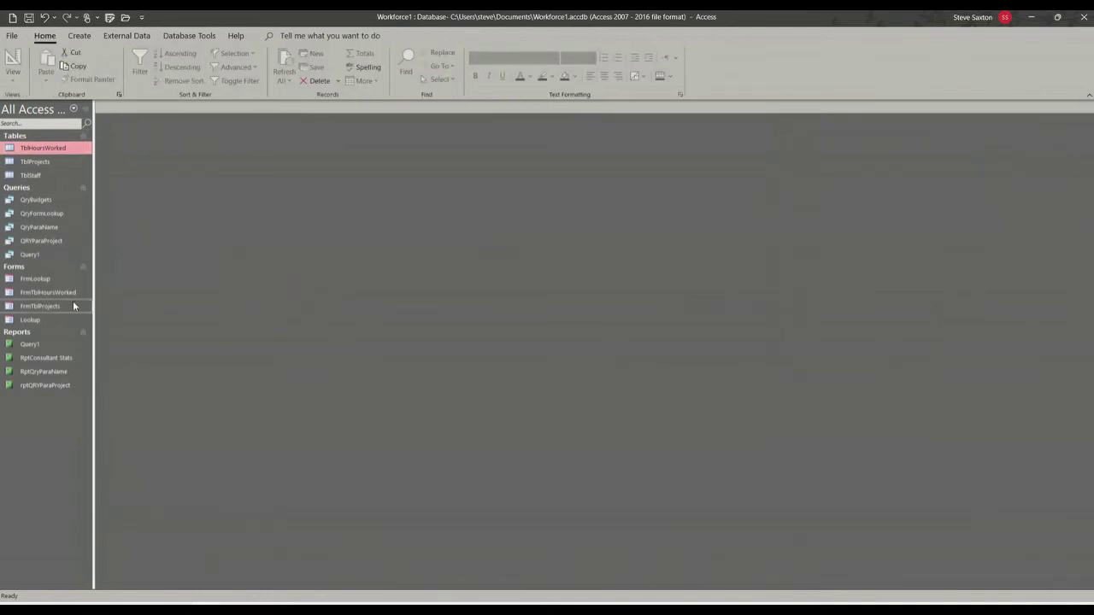
{"action": "double_click", "coordinate": [50, 280]}
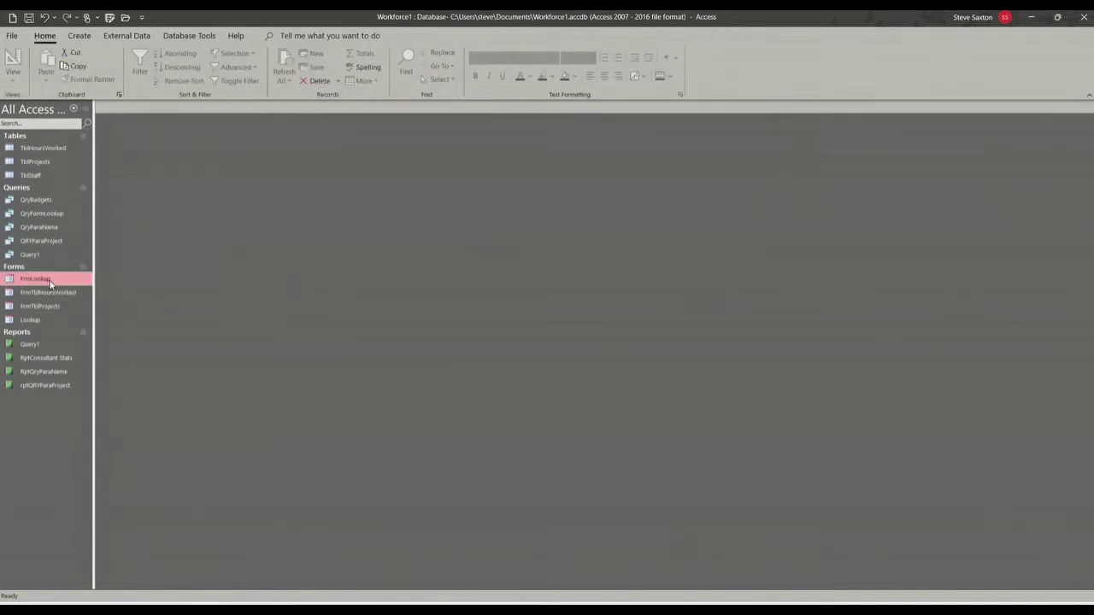
{"action": "left_click", "coordinate": [289, 170]}
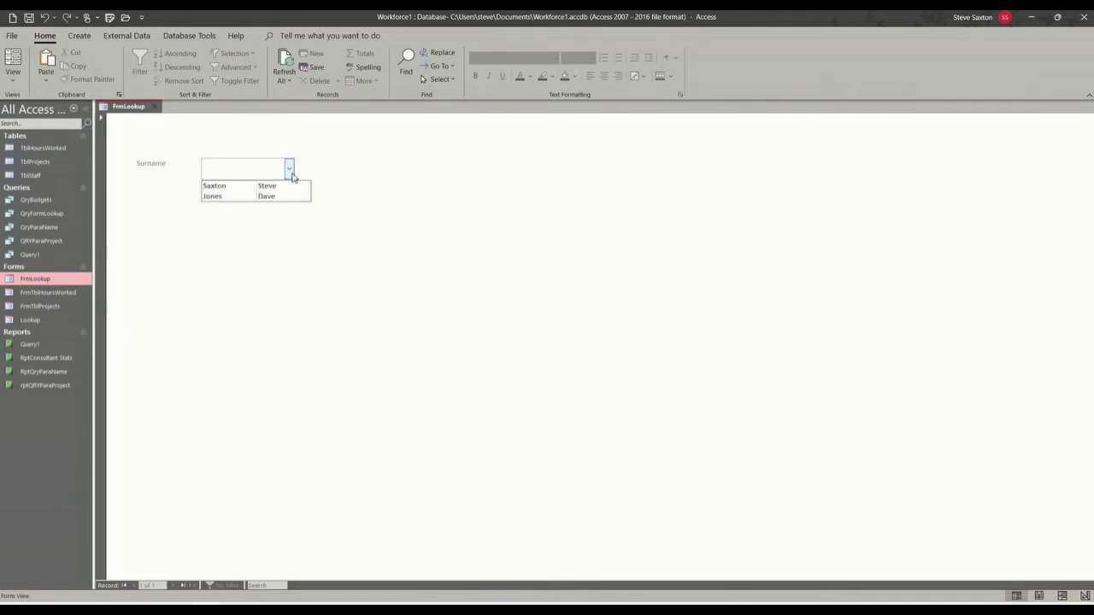
{"action": "left_click", "coordinate": [220, 186]}
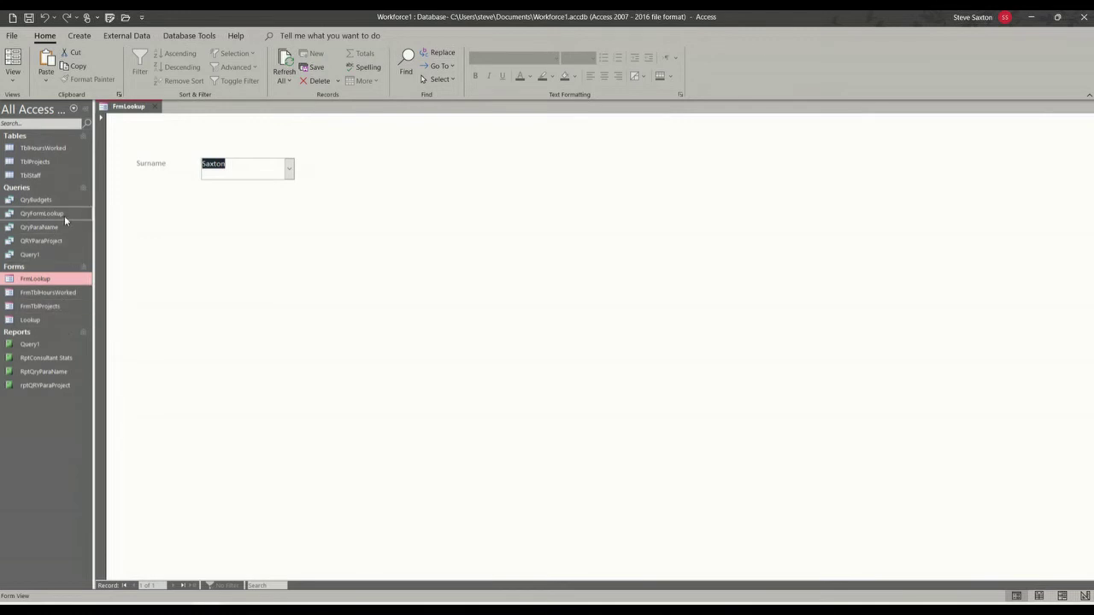
{"action": "double_click", "coordinate": [39, 216]}
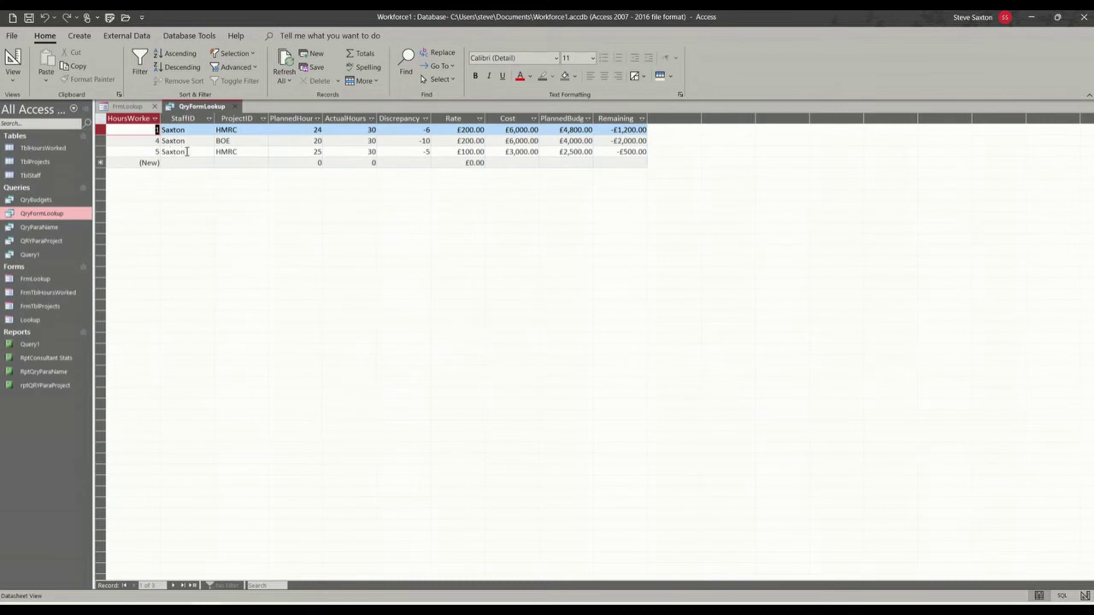
- Rerun QryFormLookup for Jones and view the two Jones rows, BOE and HMRC
{"action": "left_click", "coordinate": [128, 107]}
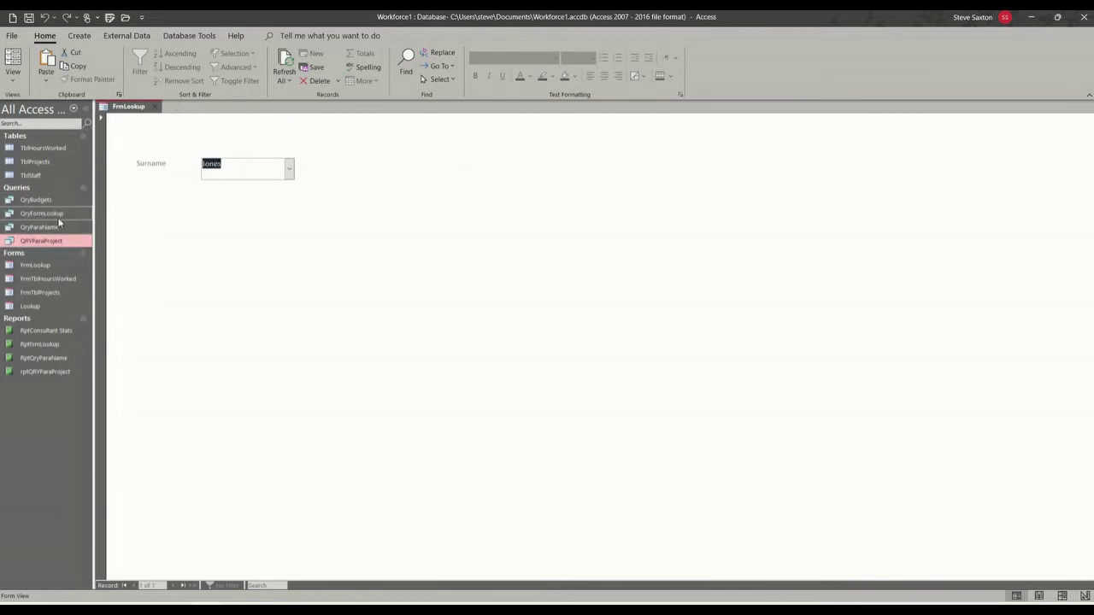
{"action": "left_click", "coordinate": [40, 213]}
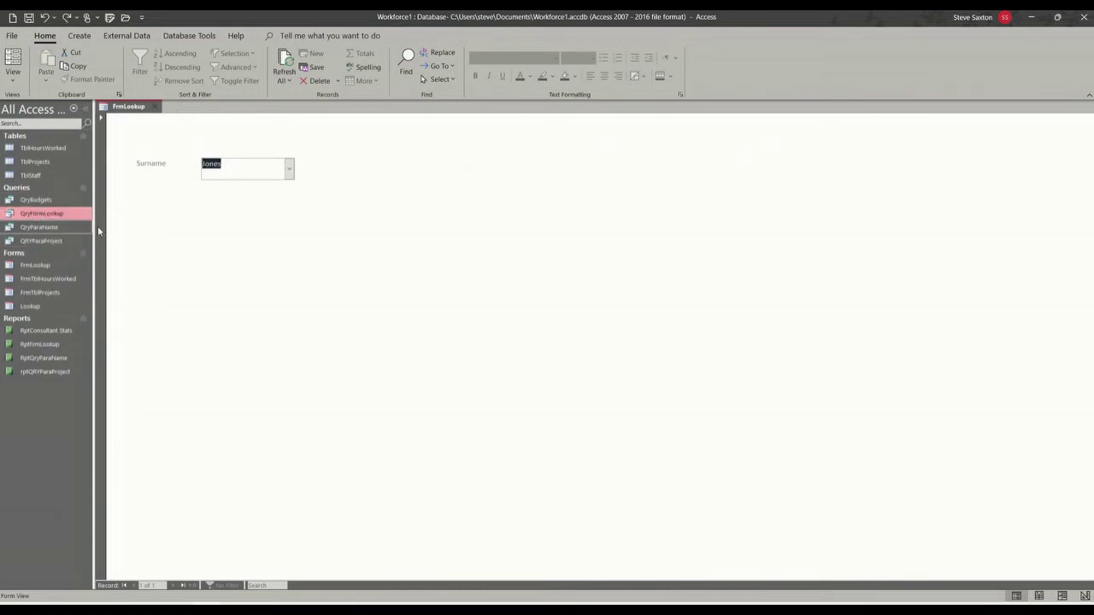
{"action": "double_click", "coordinate": [43, 216]}
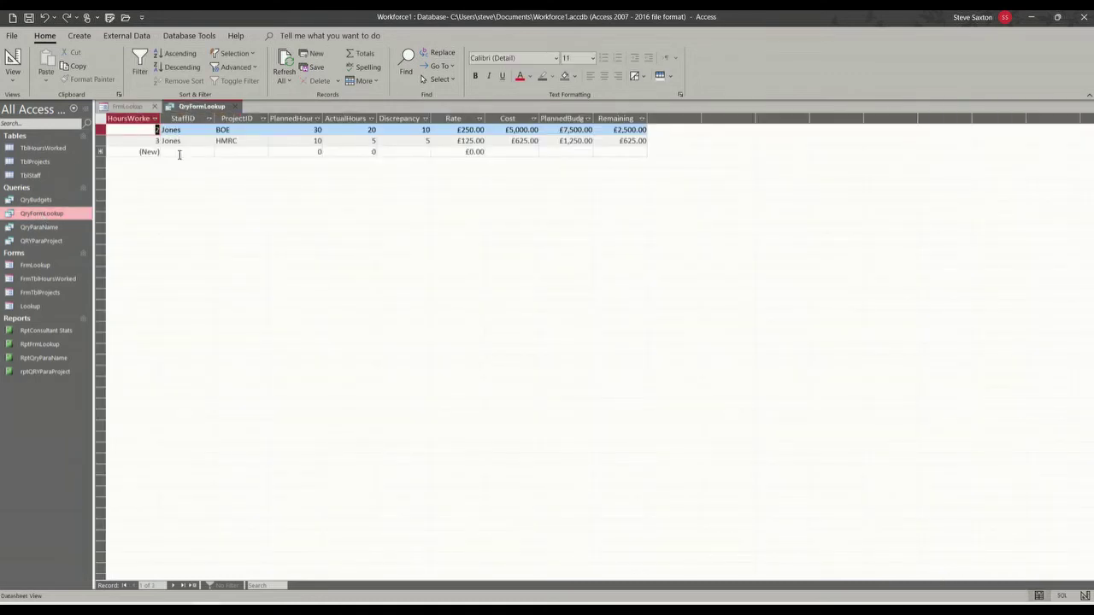
{"action": "left_click", "coordinate": [129, 106]}
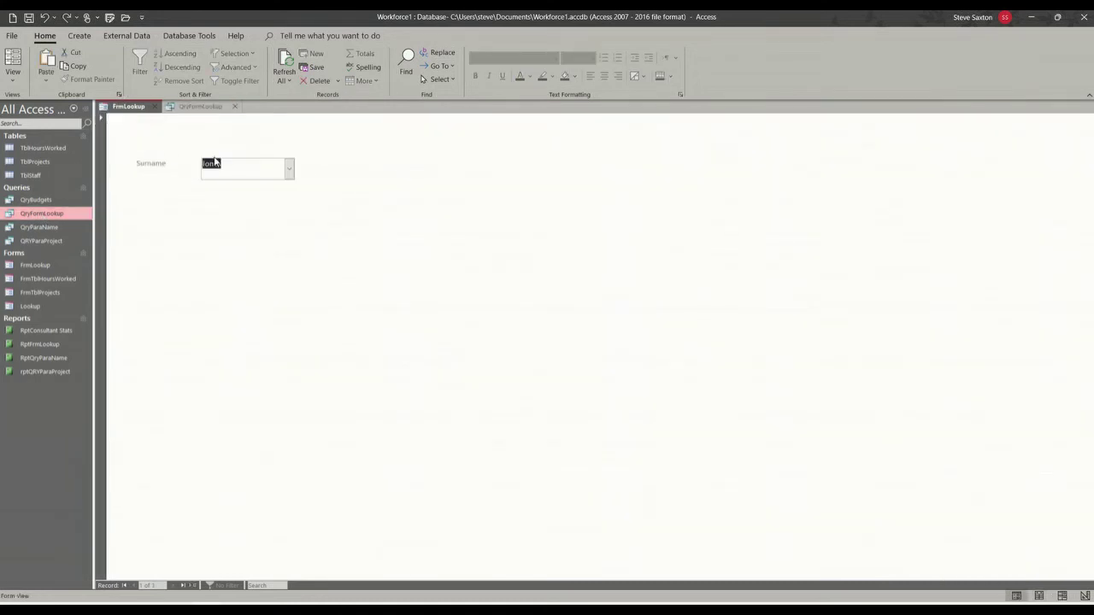
{"action": "left_click", "coordinate": [196, 107]}
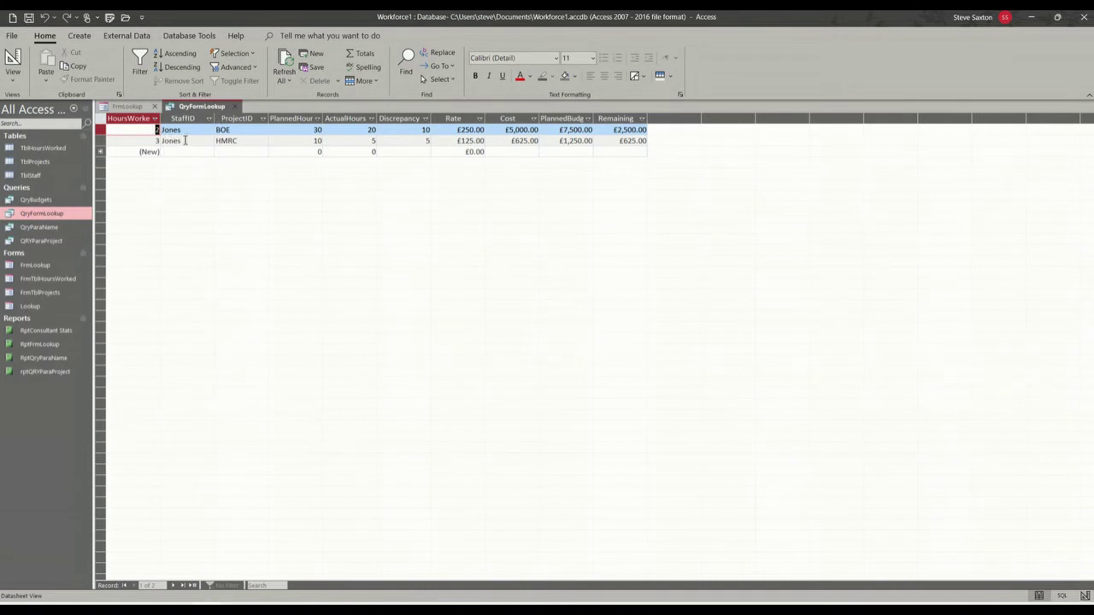
{"action": "left_click", "coordinate": [79, 36]}
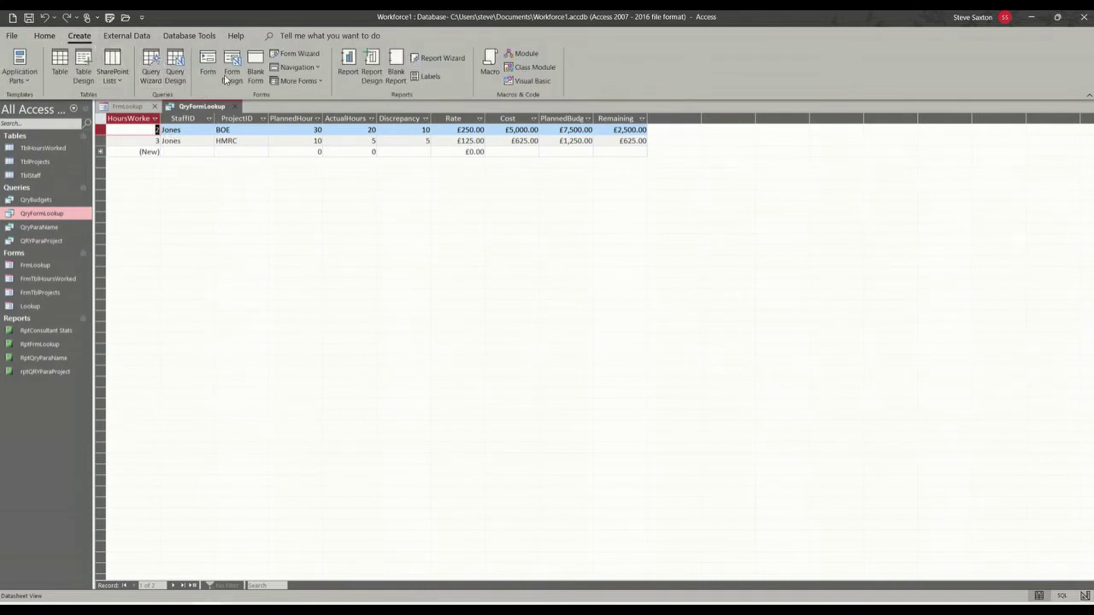
- Create a report from QryFormLookup and save it as RptQryFormLookup when closing
{"action": "left_click", "coordinate": [347, 64]}
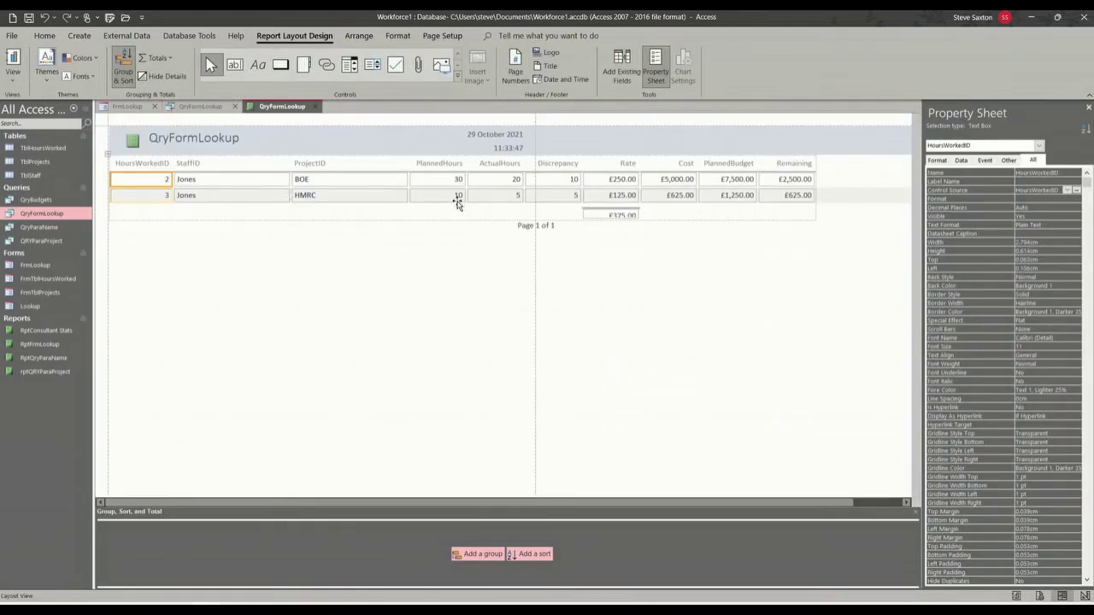
{"action": "left_click", "coordinate": [315, 106]}
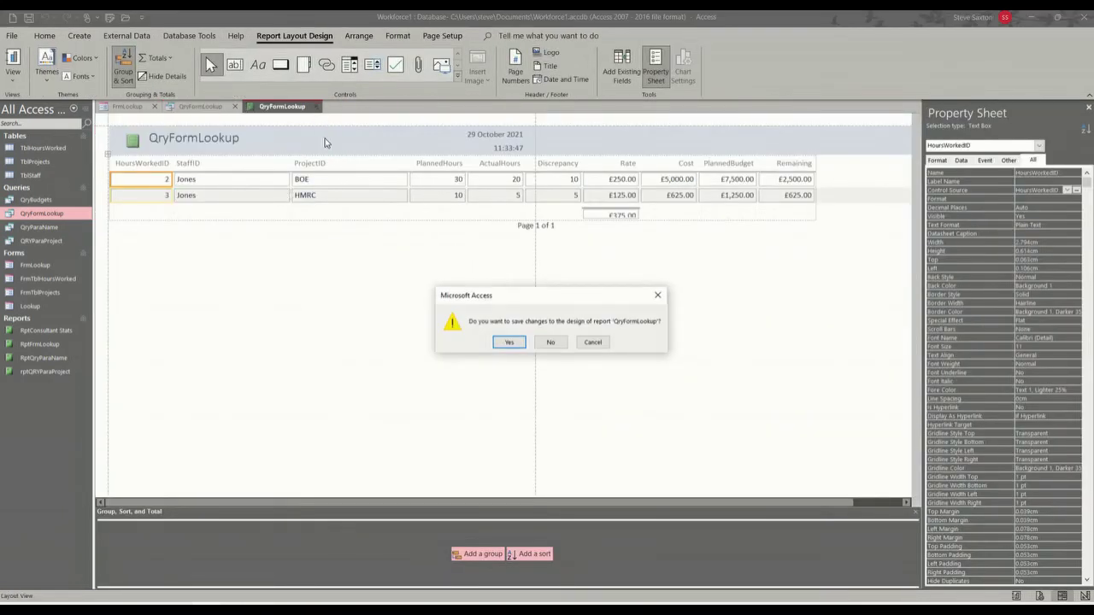
{"action": "left_click", "coordinate": [508, 342]}
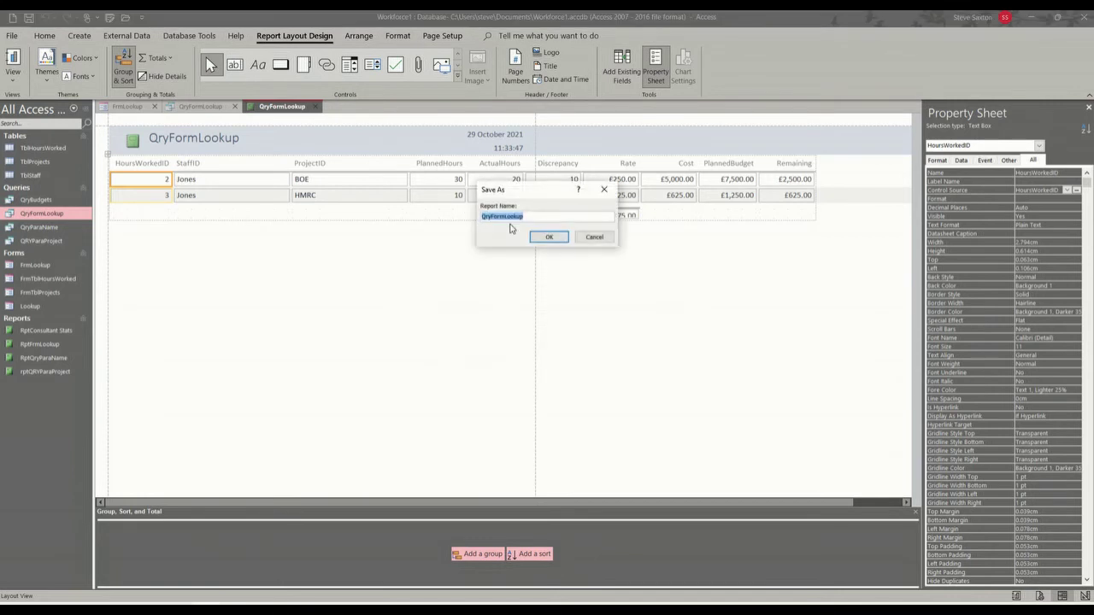
{"action": "left_click", "coordinate": [484, 220]}
{"action": "type", "text": "Rpt"}
{"action": "left_click", "coordinate": [551, 237]}
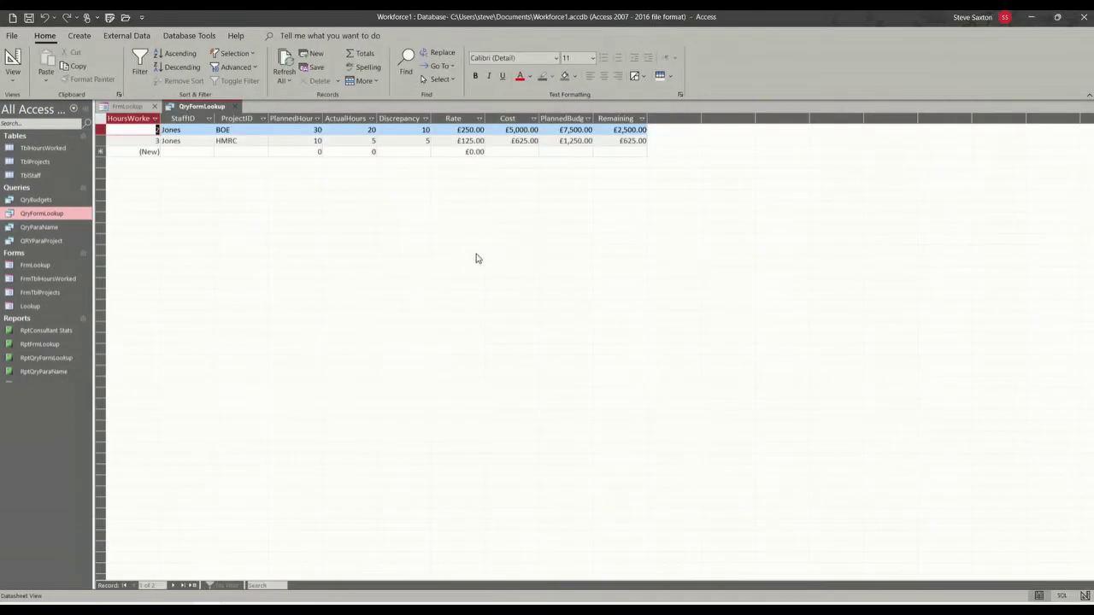
- Choose Saxton on FrmLookup, open RptQryFormLookup to check its rows, then close it
{"action": "left_click", "coordinate": [236, 108]}
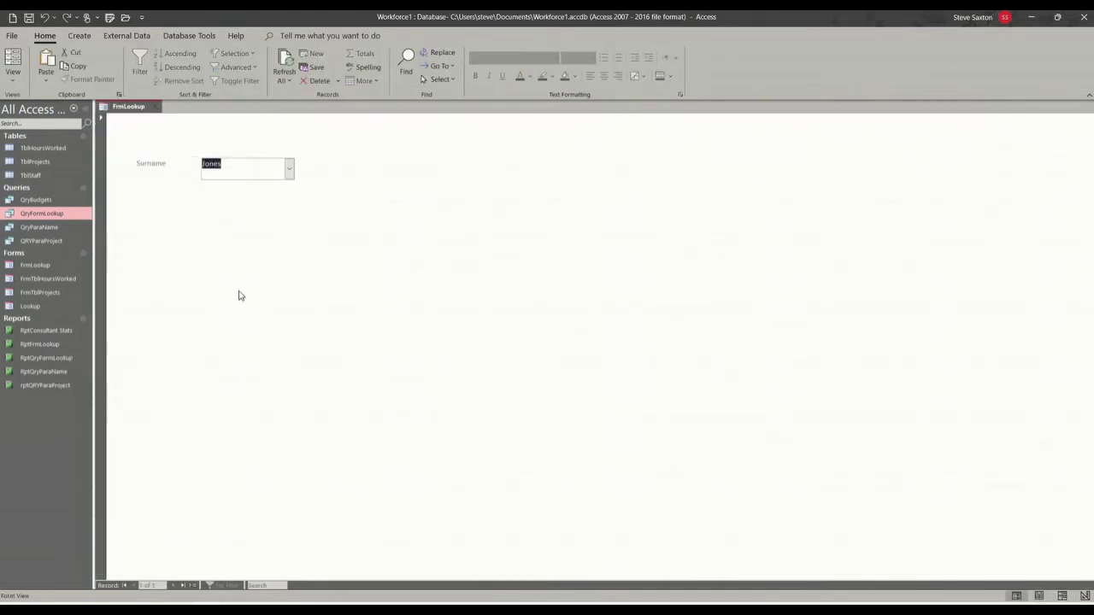
{"action": "left_click", "coordinate": [288, 171]}
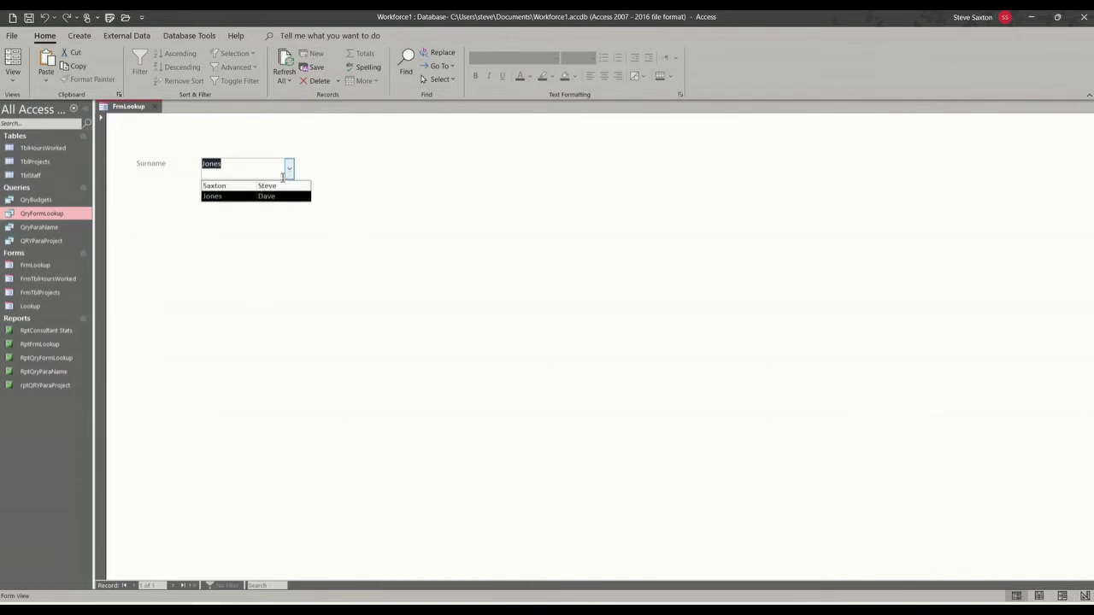
{"action": "left_click", "coordinate": [213, 187]}
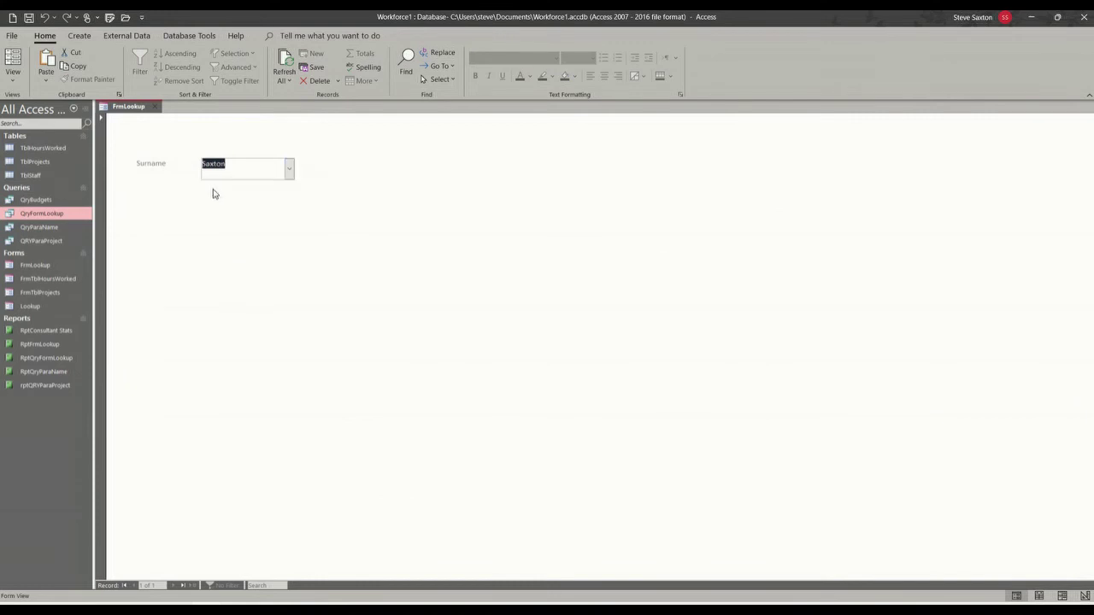
{"action": "double_click", "coordinate": [46, 359]}
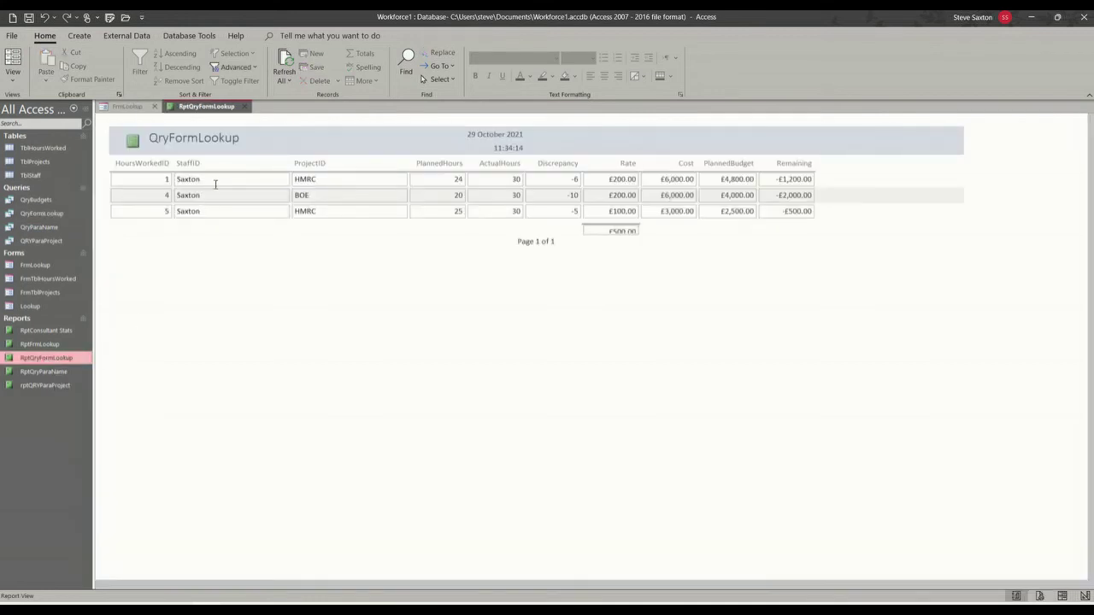
{"action": "left_click", "coordinate": [245, 107]}
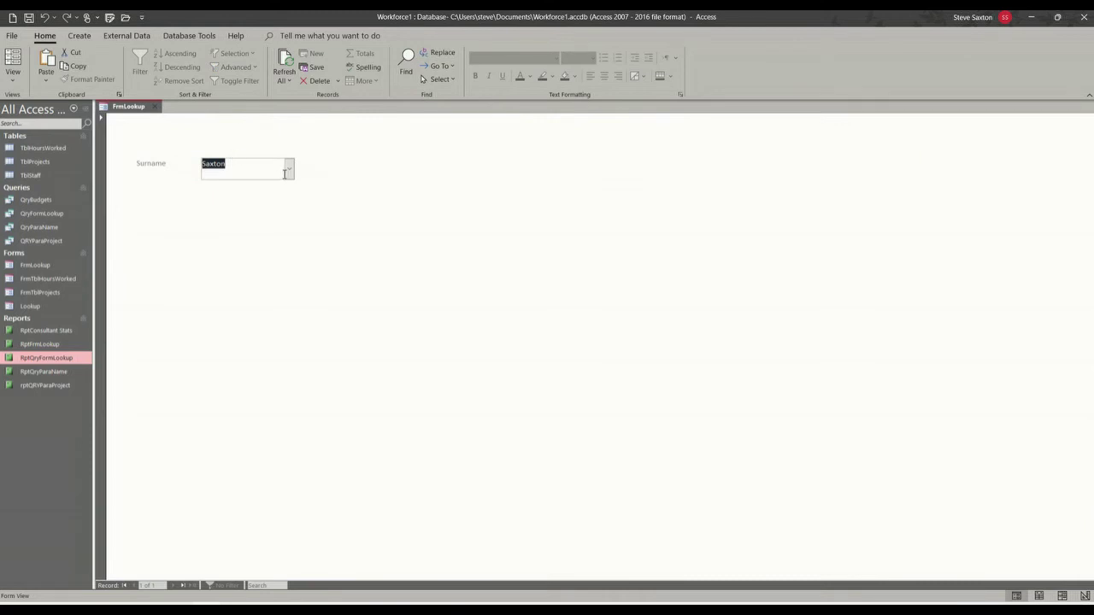
- Choose Jones, reopen RptQryFormLookup to check its rows, then close it
{"action": "left_click", "coordinate": [288, 170]}
{"action": "left_click", "coordinate": [243, 194]}
{"action": "double_click", "coordinate": [42, 359]}
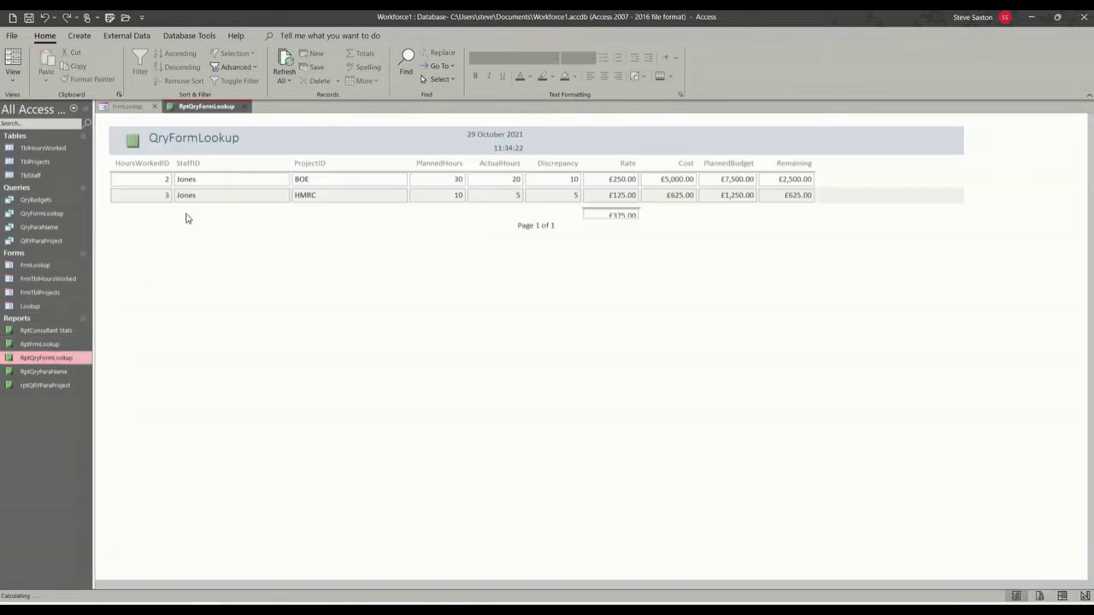
{"action": "left_click", "coordinate": [244, 107]}
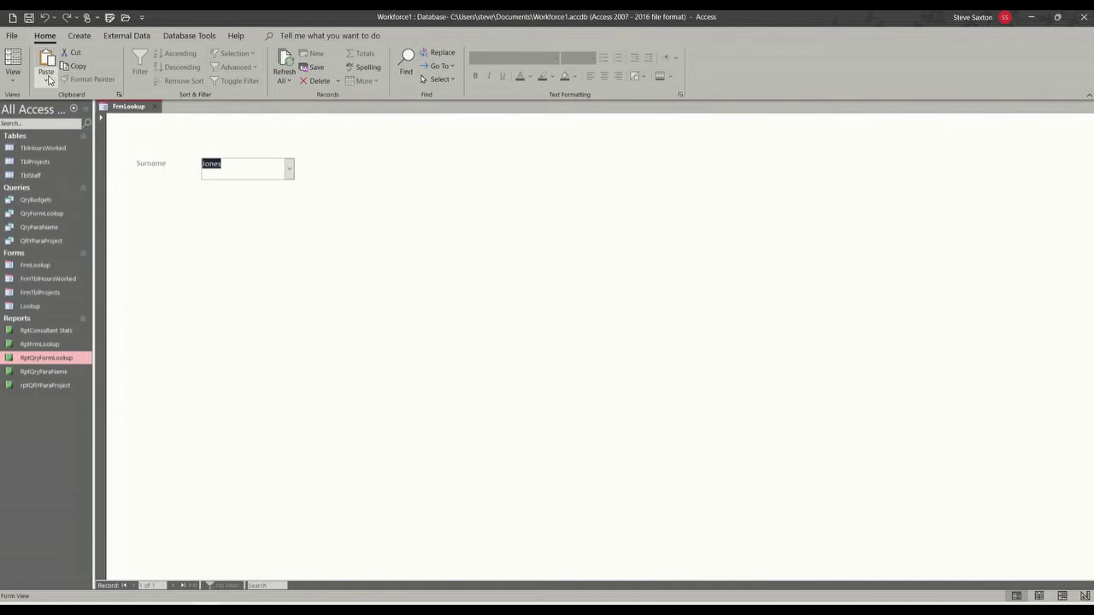
- Switch FrmLookup to Design view and draw a command button above the Surname box
{"action": "left_click", "coordinate": [12, 77]}
{"action": "left_click", "coordinate": [29, 186]}
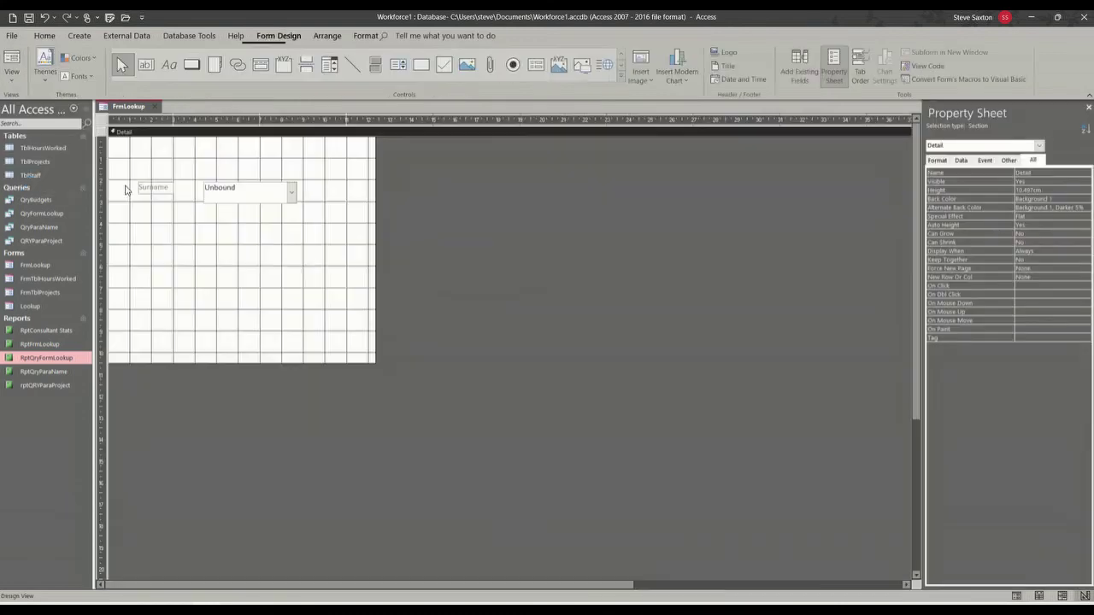
{"action": "left_click", "coordinate": [193, 66]}
{"action": "left_click_drag", "start_coordinate": [175, 147], "coordinate": [218, 164]}
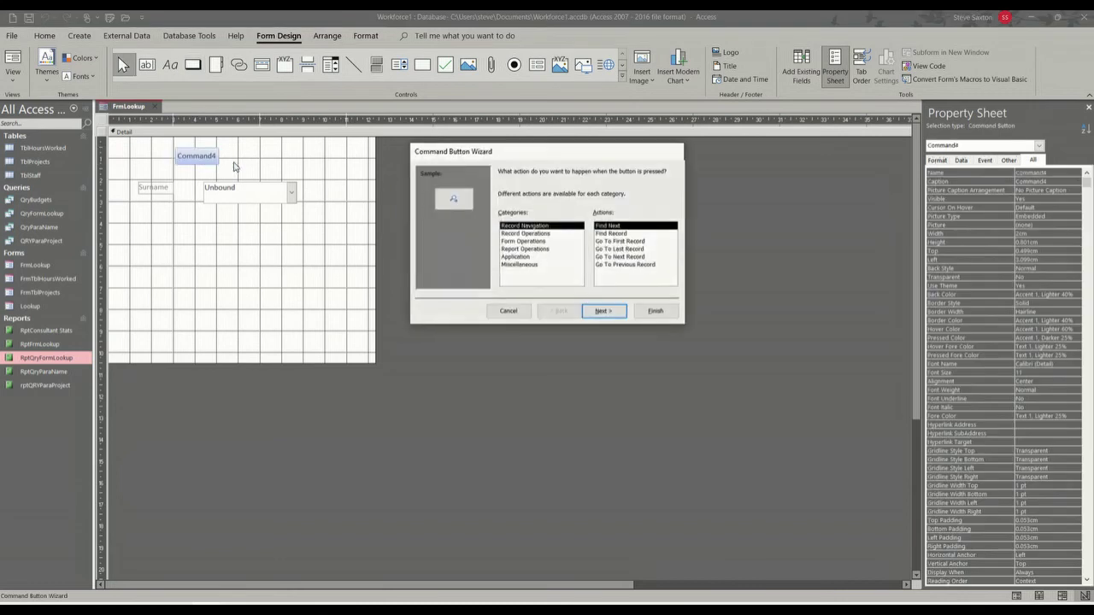
- Make the button preview RptQryFormLookup with text 'Preview Report', then save and return to Form view
{"action": "left_click", "coordinate": [520, 249]}
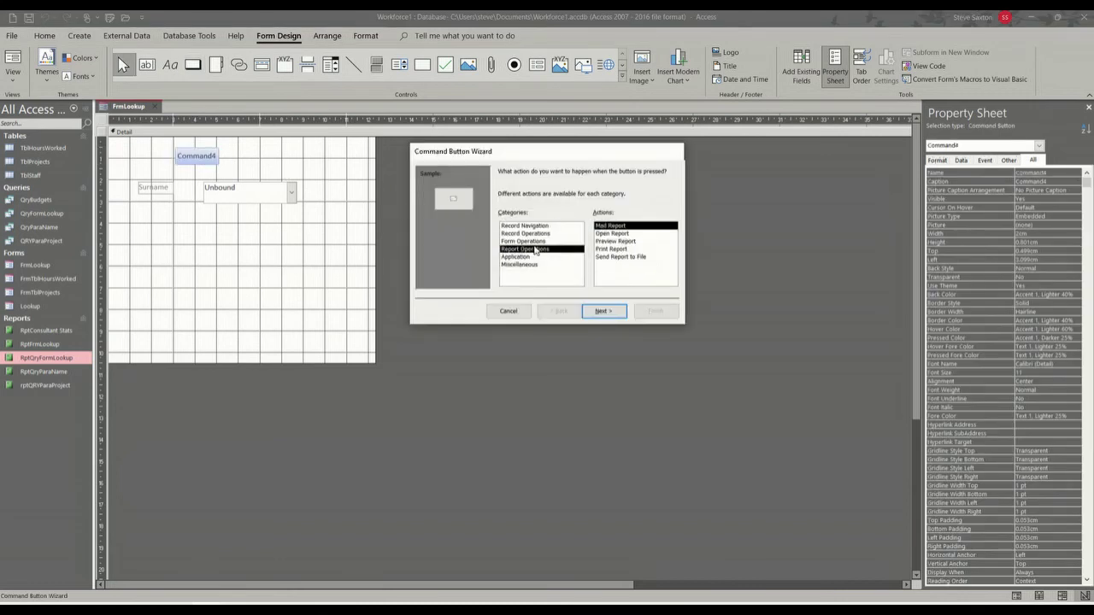
{"action": "left_click", "coordinate": [604, 242]}
{"action": "left_click", "coordinate": [607, 310]}
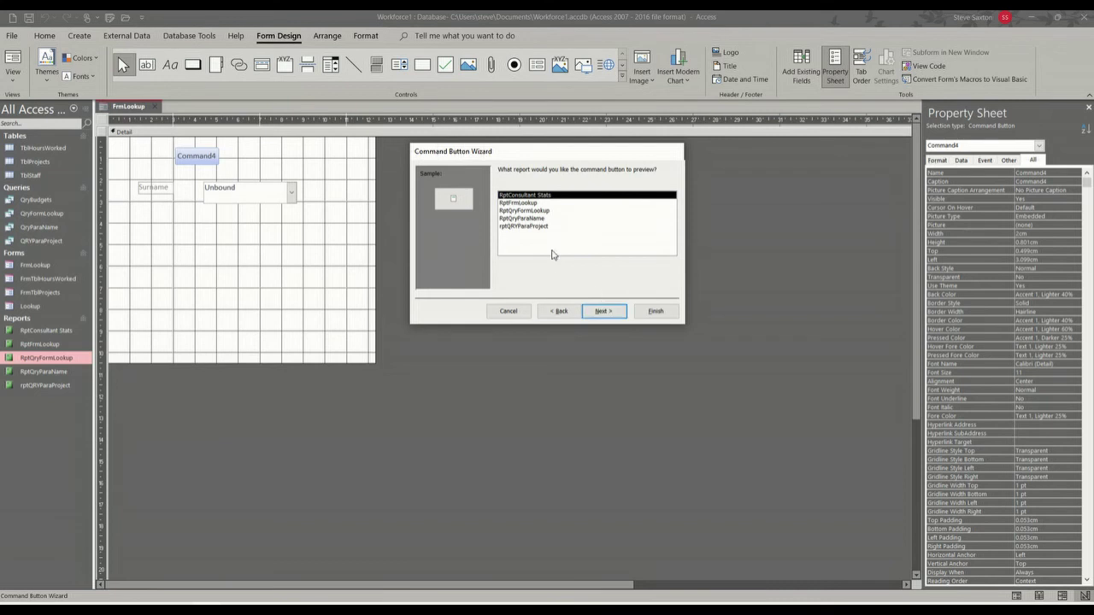
{"action": "left_click", "coordinate": [525, 211]}
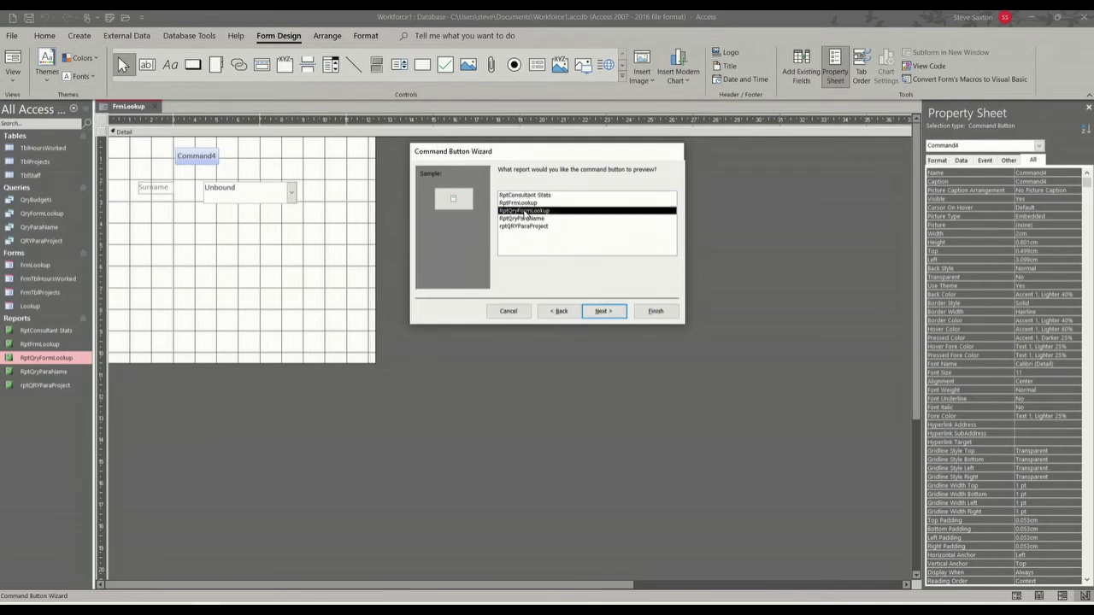
{"action": "left_click", "coordinate": [604, 311]}
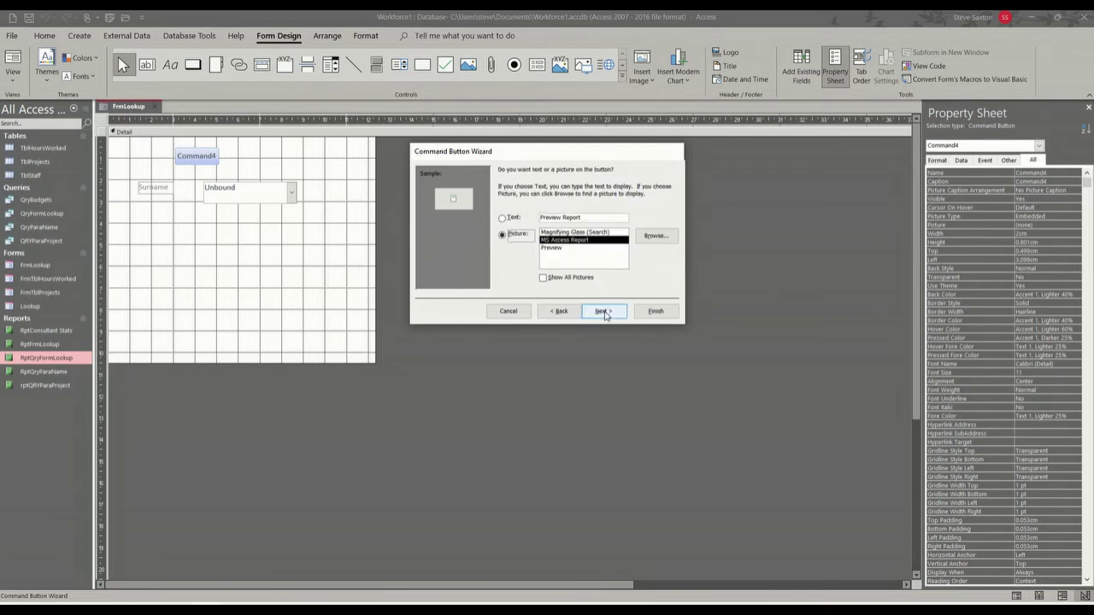
{"action": "left_click", "coordinate": [512, 217]}
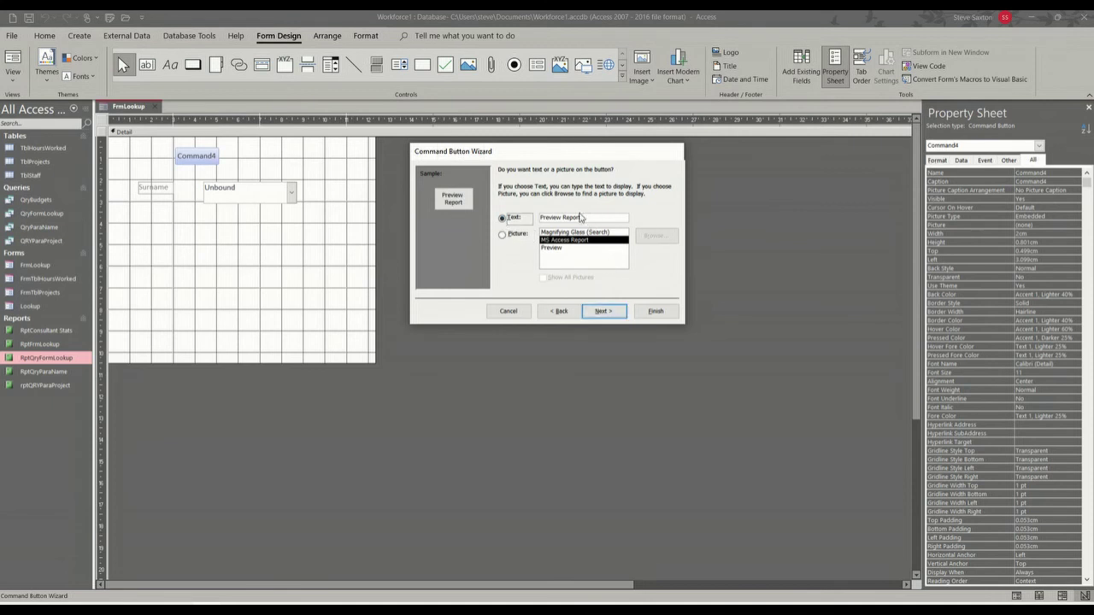
{"action": "left_click", "coordinate": [605, 310]}
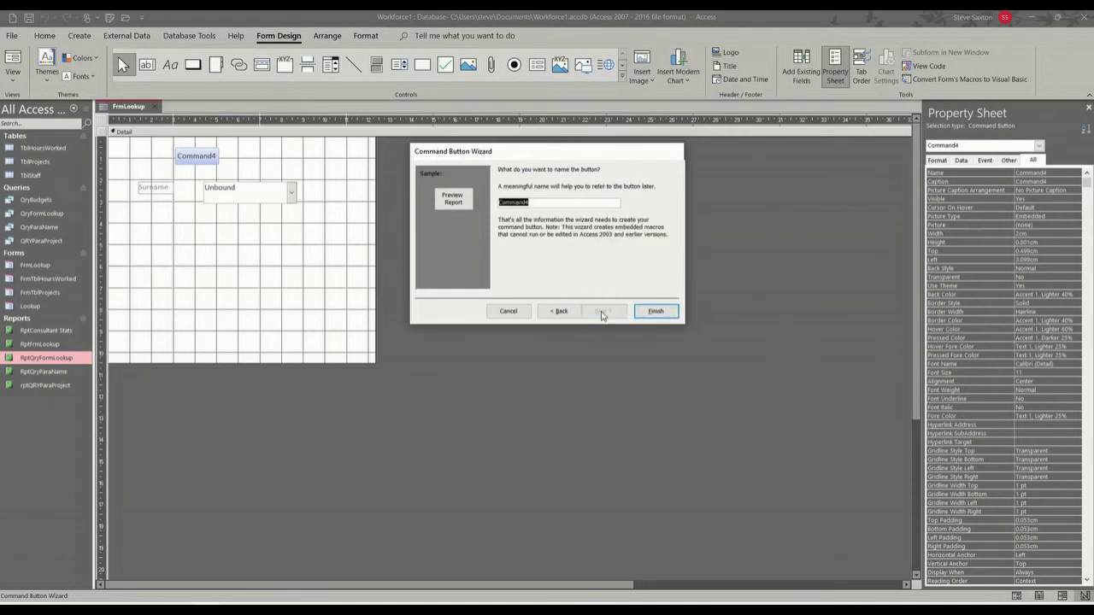
{"action": "left_click", "coordinate": [652, 312]}
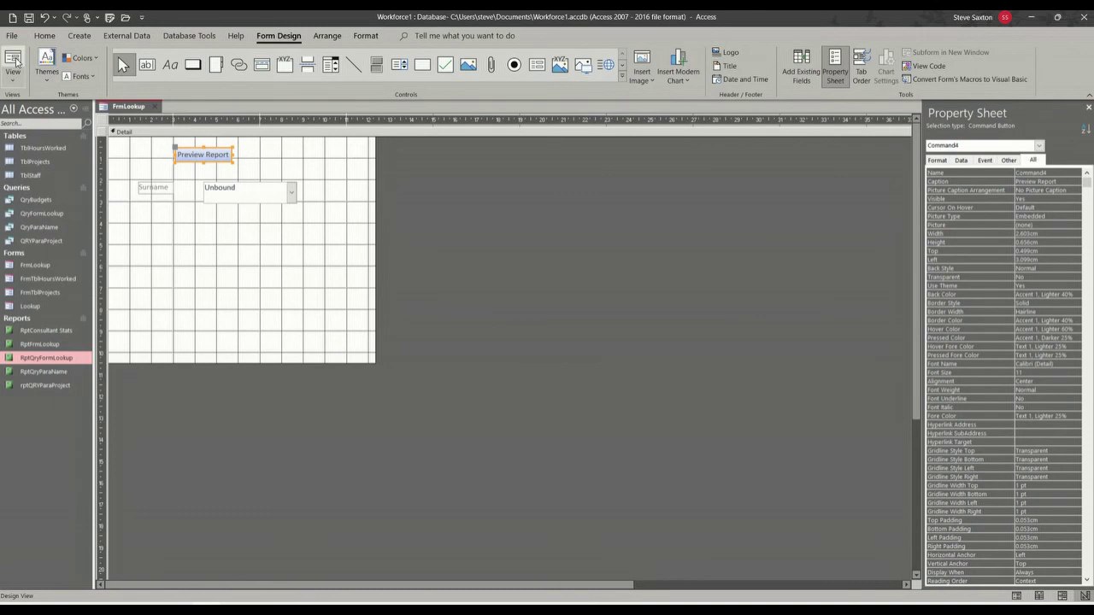
{"action": "left_click", "coordinate": [28, 17]}
{"action": "left_click", "coordinate": [13, 58]}
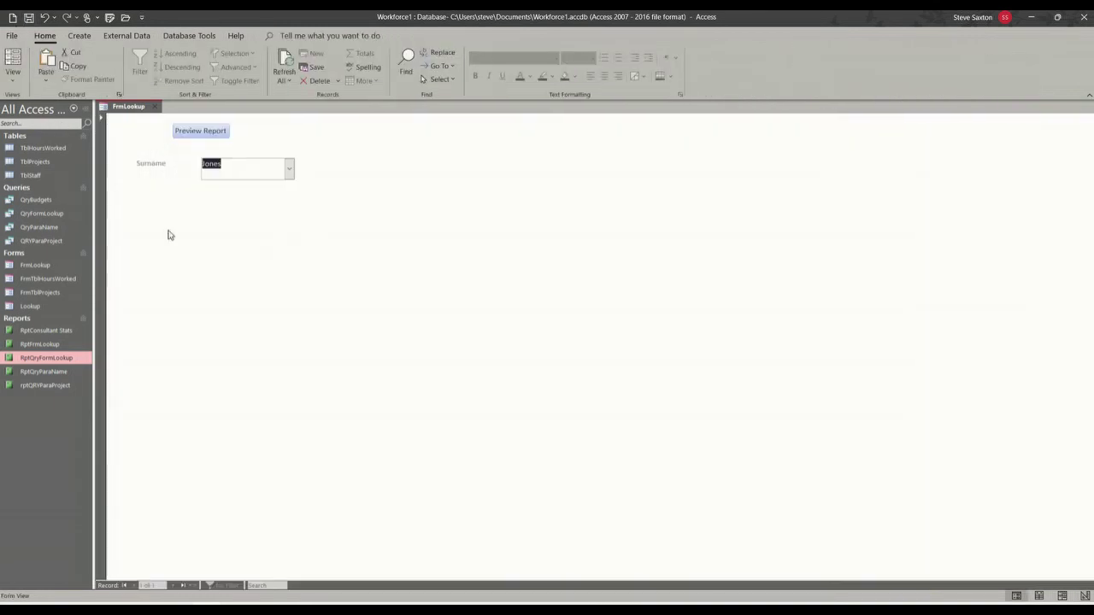
- Preview RptQryFormLookup for Jones, then choose Saxton and preview its three matching rows
{"action": "left_click", "coordinate": [201, 131]}
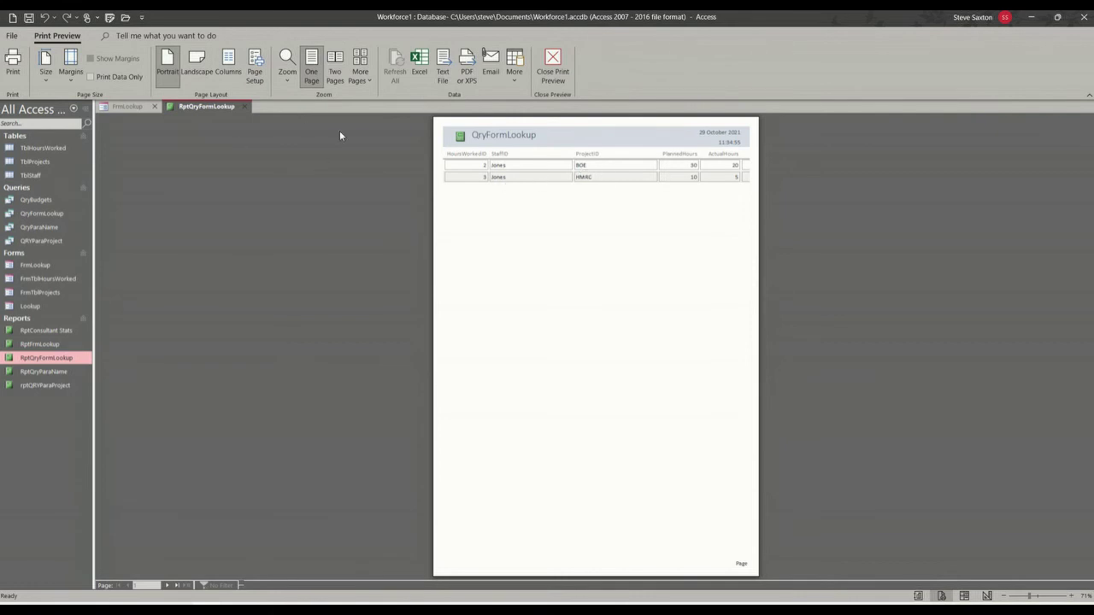
{"action": "left_click", "coordinate": [246, 107]}
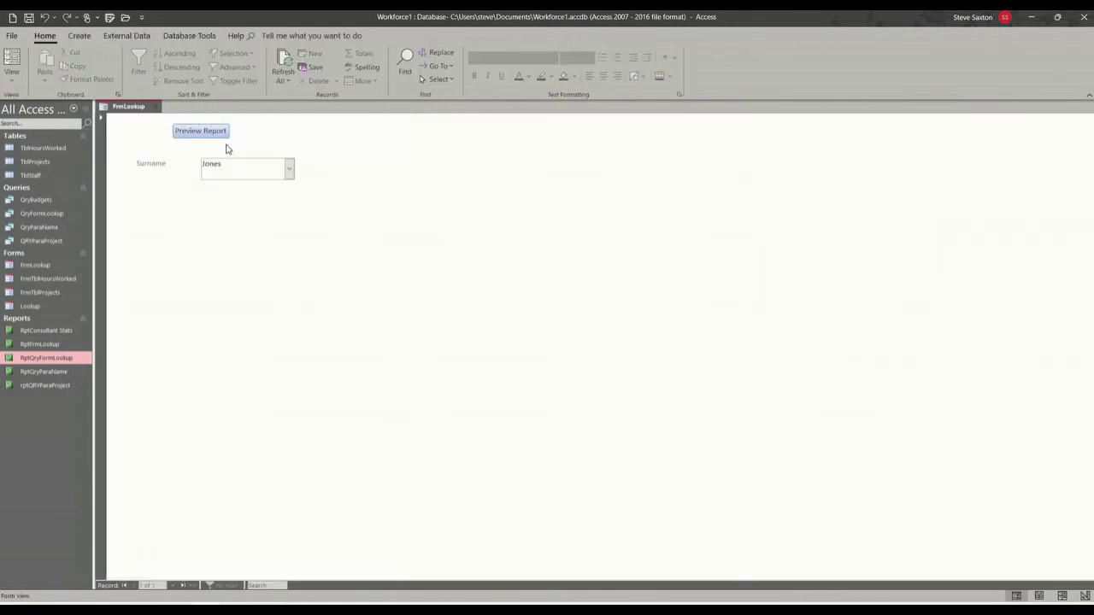
{"action": "left_click", "coordinate": [289, 168]}
{"action": "left_click", "coordinate": [229, 186]}
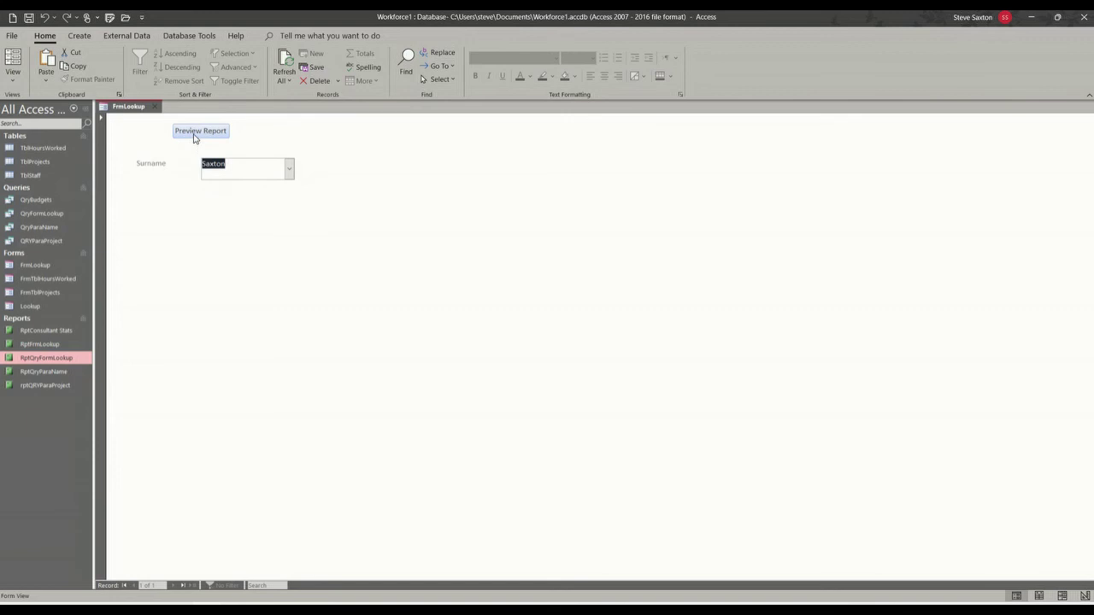
{"action": "left_click", "coordinate": [200, 132]}
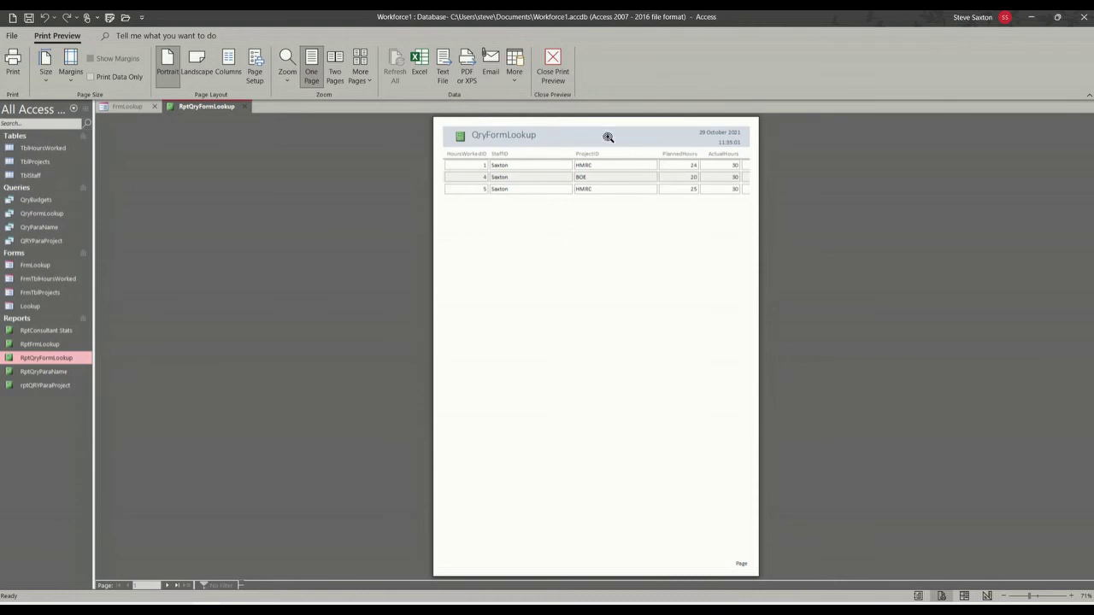
{"action": "left_click", "coordinate": [552, 65]}
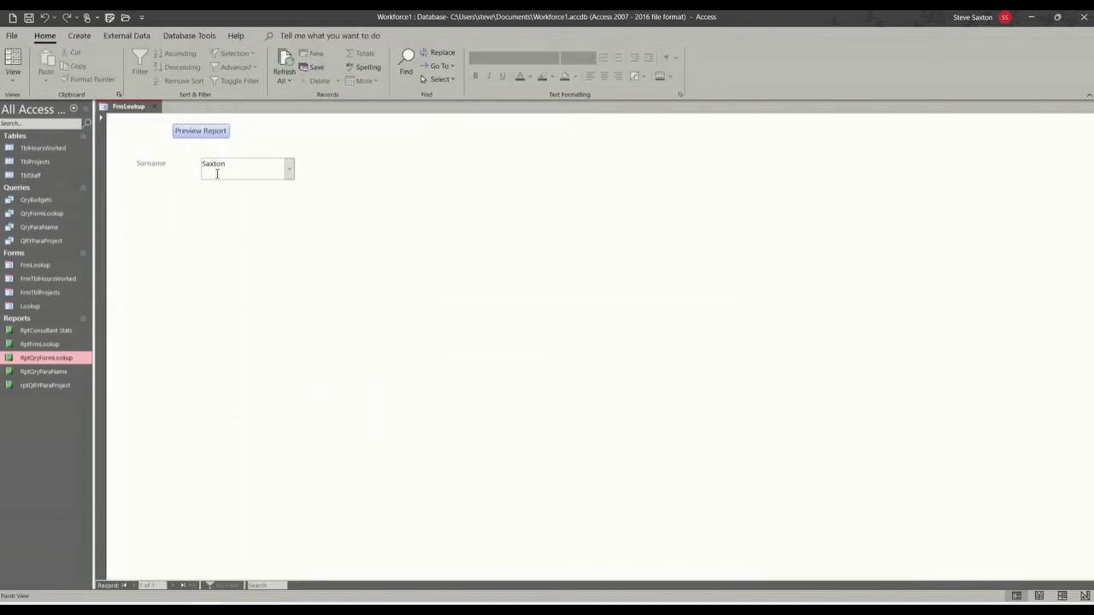
{"action": "right_click", "coordinate": [45, 213]}
{"action": "left_click", "coordinate": [72, 235]}
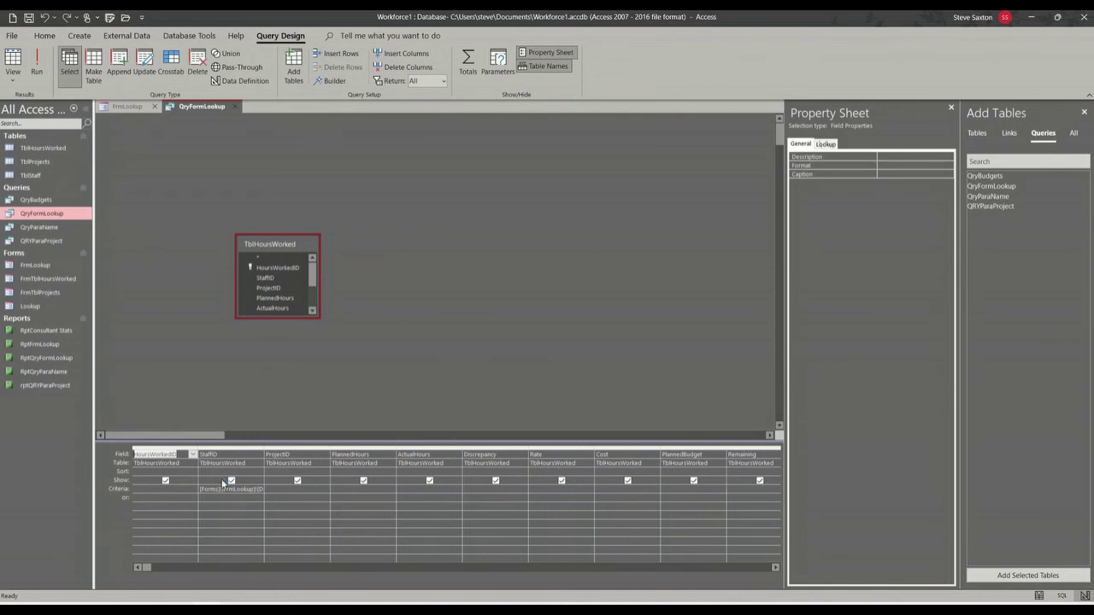
{"action": "left_click", "coordinate": [37, 61]}
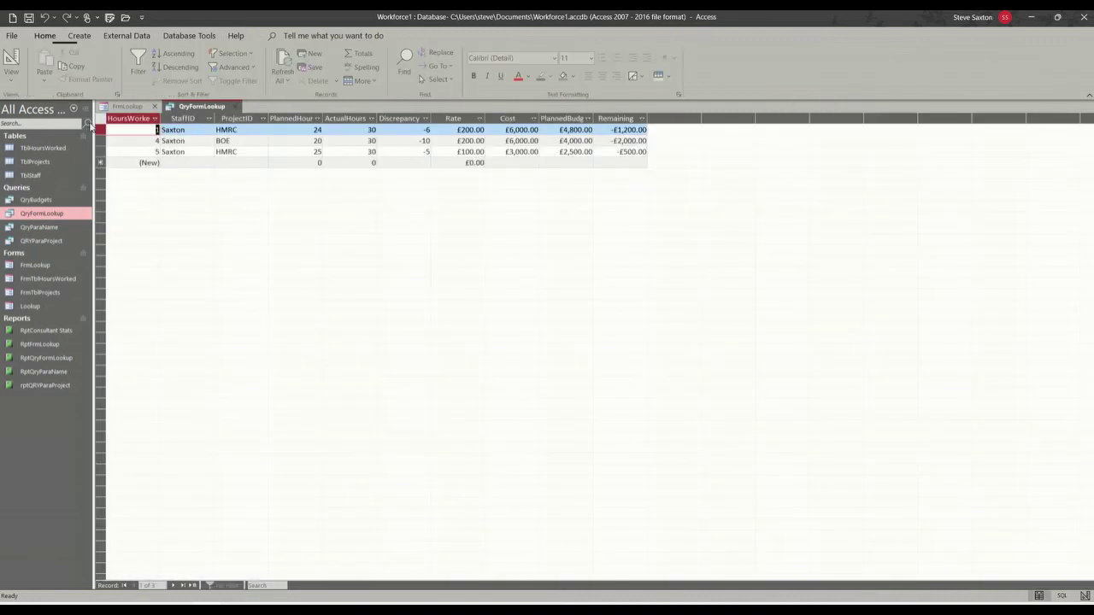
{"action": "left_click", "coordinate": [235, 107]}
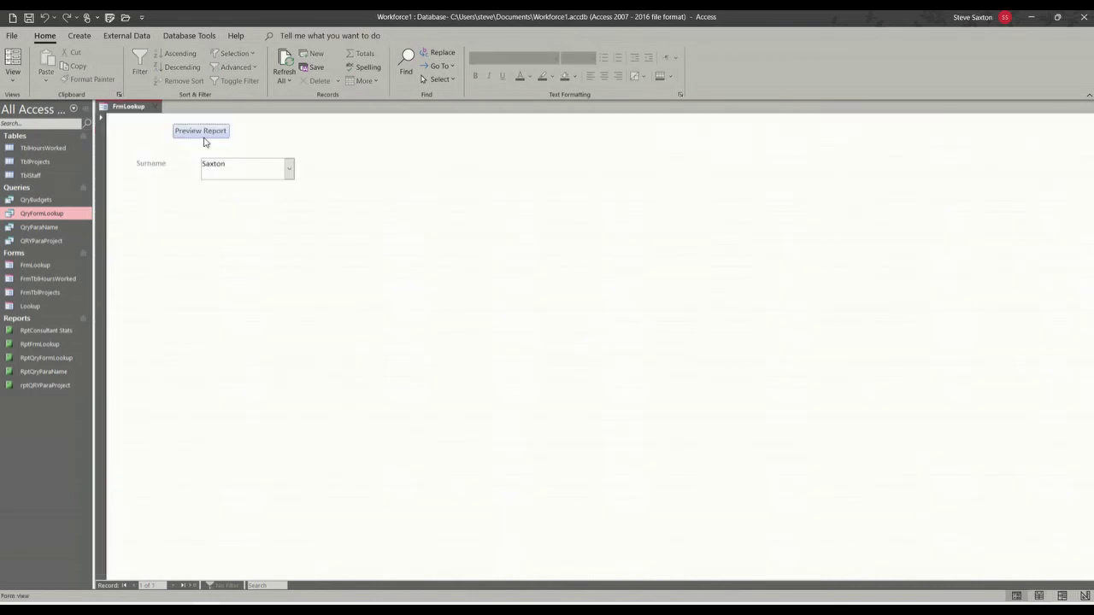
{"action": "left_click", "coordinate": [53, 358]}
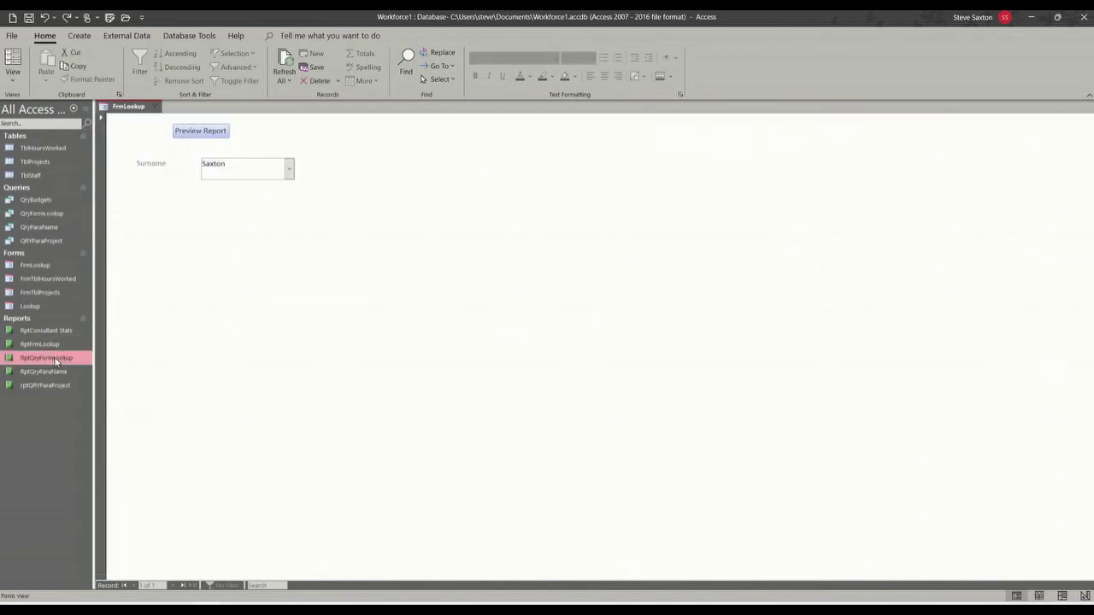
{"action": "double_click", "coordinate": [54, 359]}
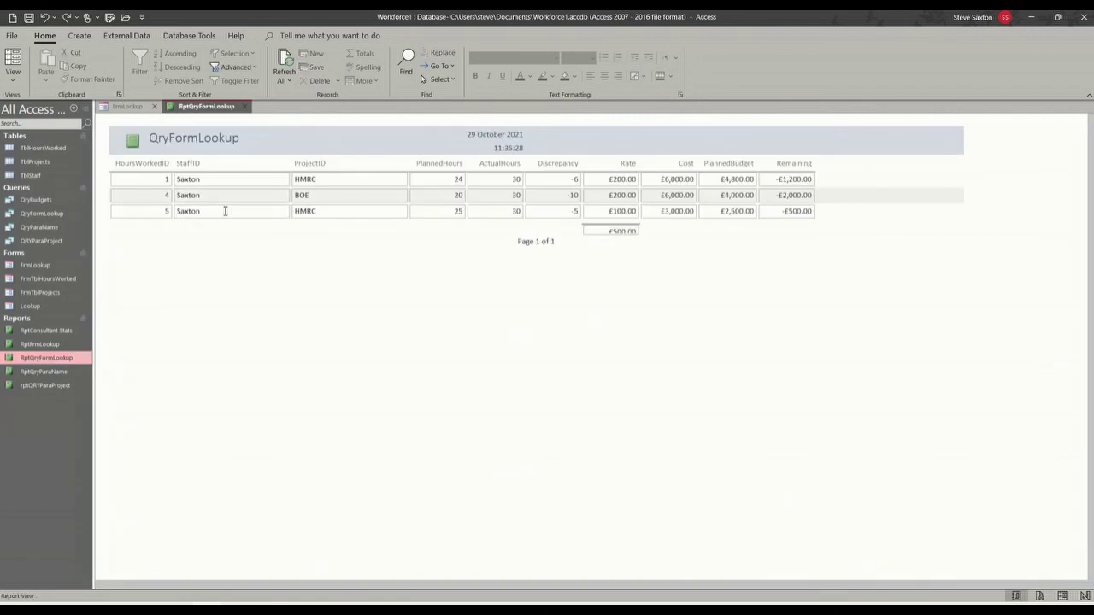
{"action": "left_click", "coordinate": [244, 107]}
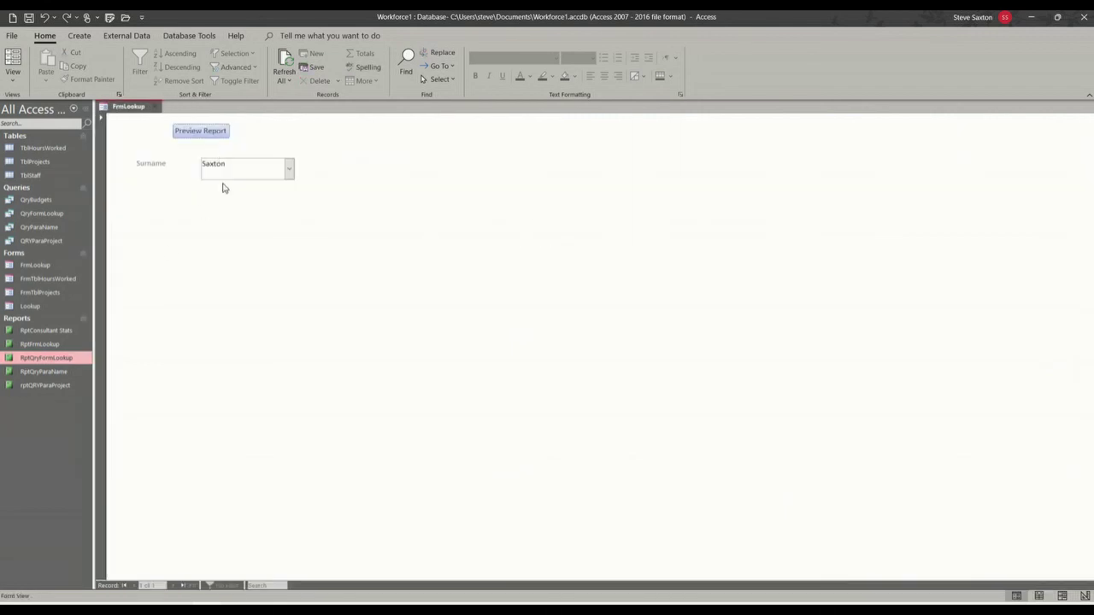